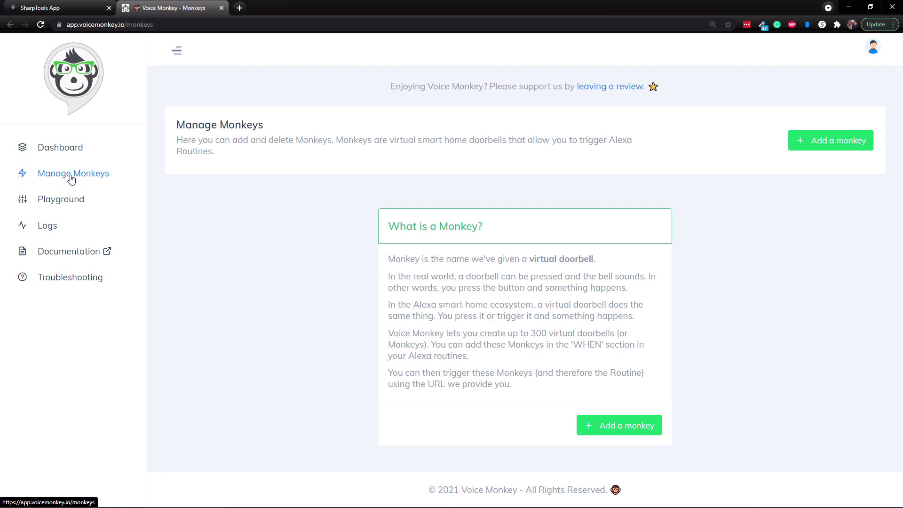
- Add a new monkey named "echo office" in Voice Monkey
click(629, 427)
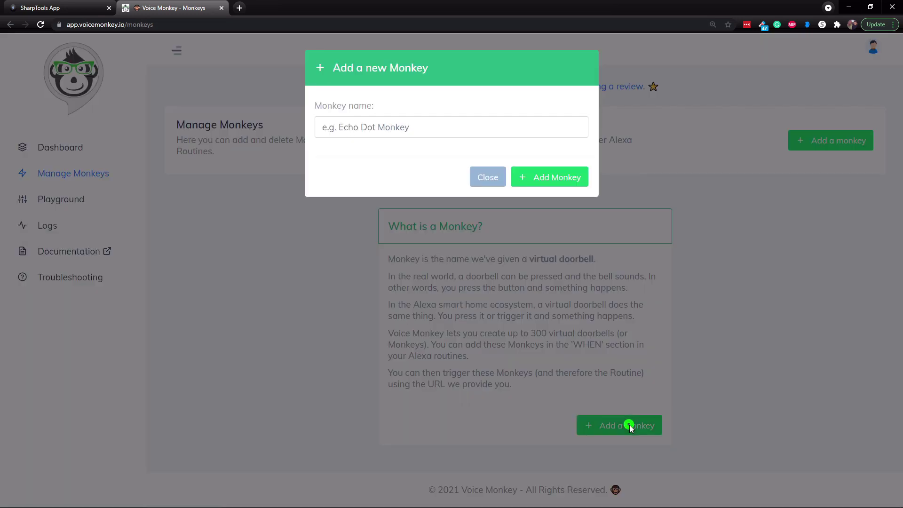
click(408, 126)
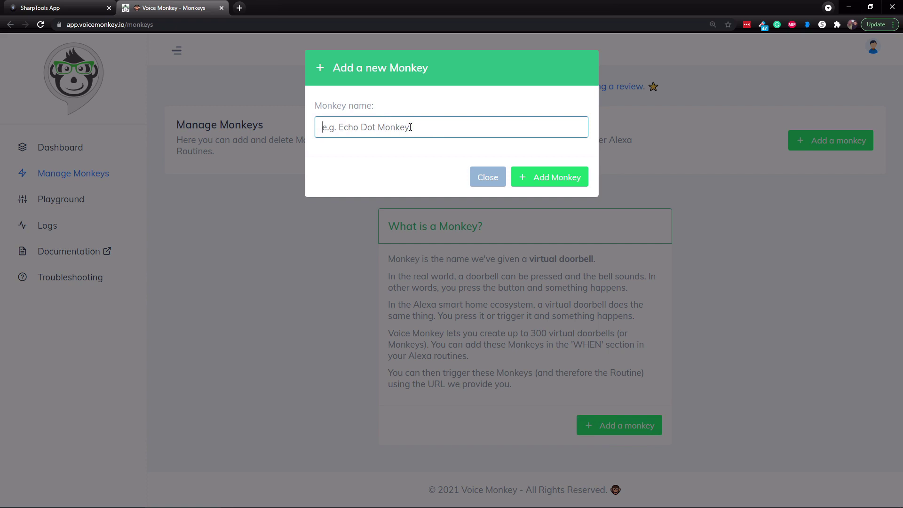
text(echo office)
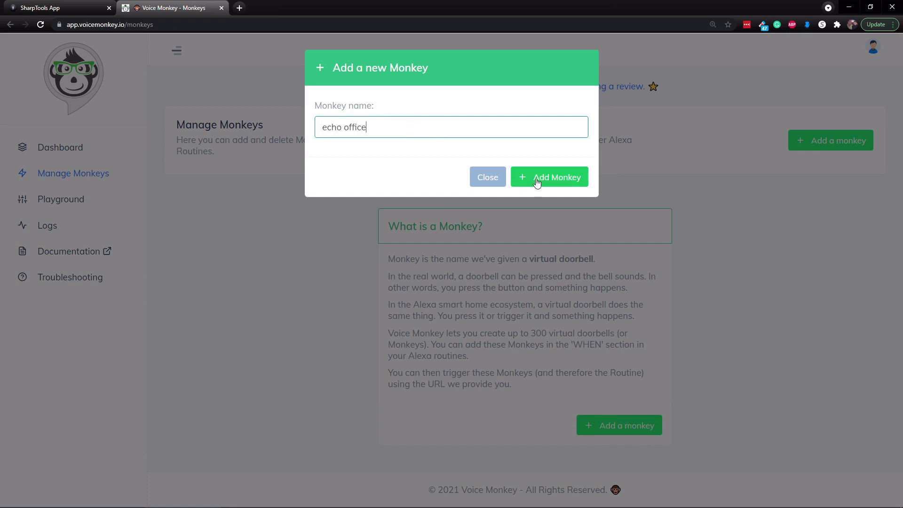
click(554, 177)
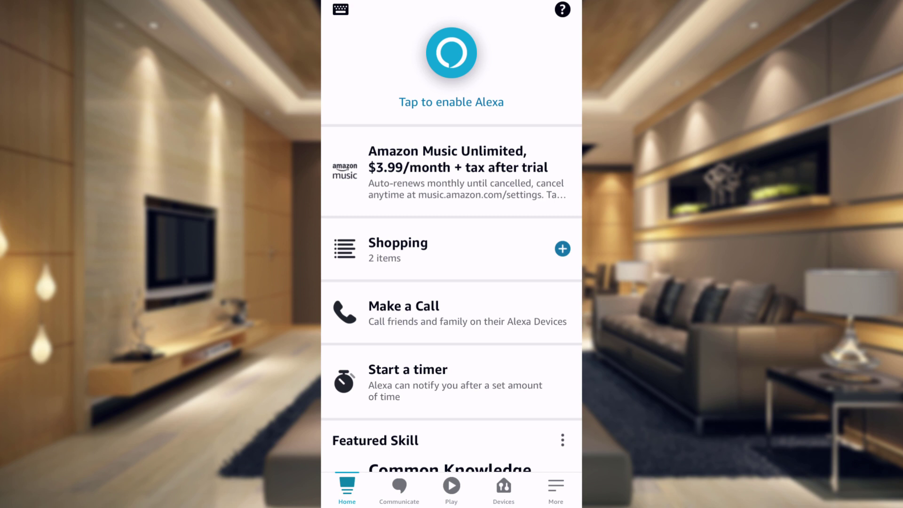
- In the Alexa app, start a new routine and name it "Echo Office"
click(555, 489)
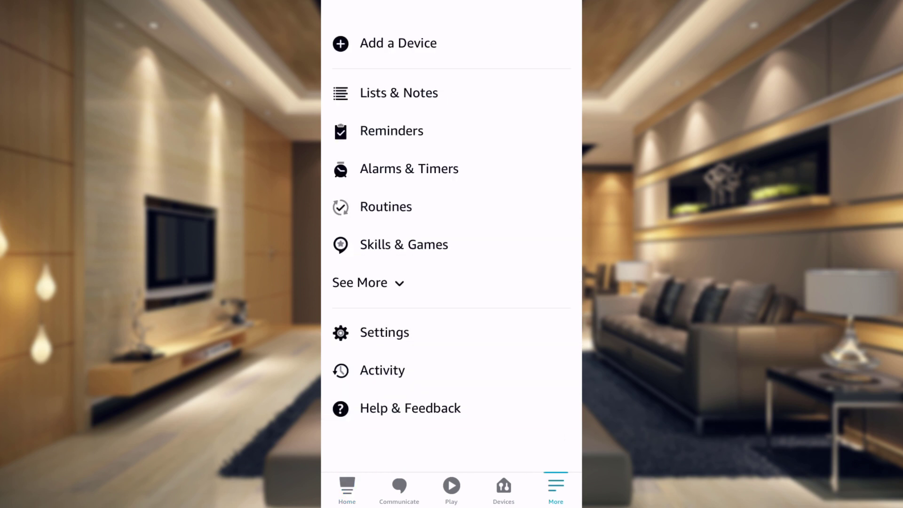
click(386, 207)
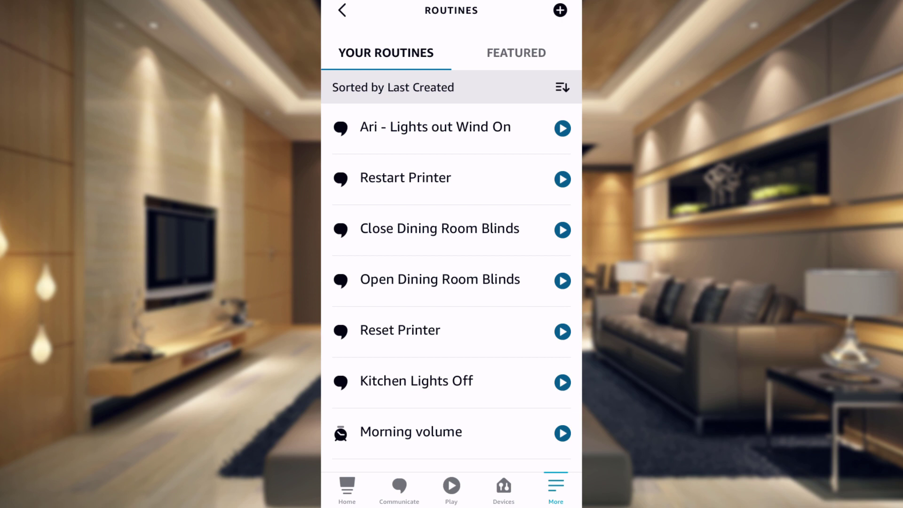
click(560, 10)
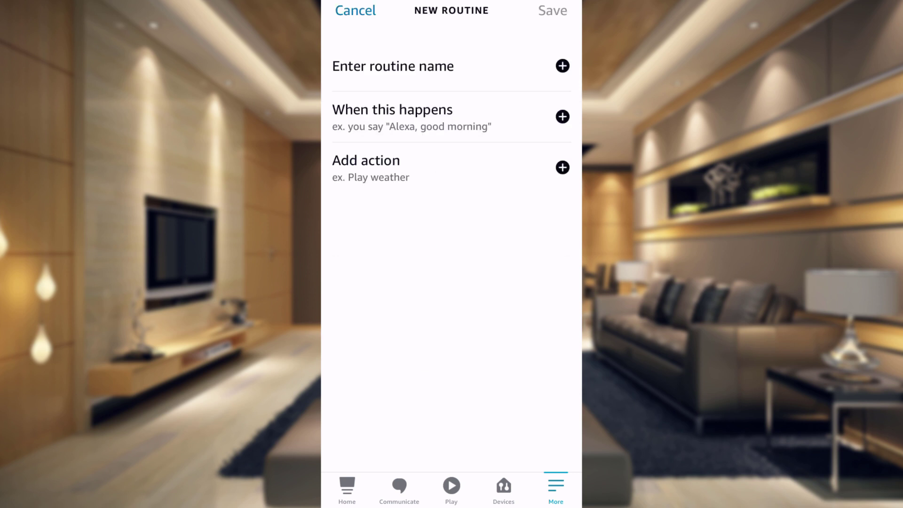
click(393, 66)
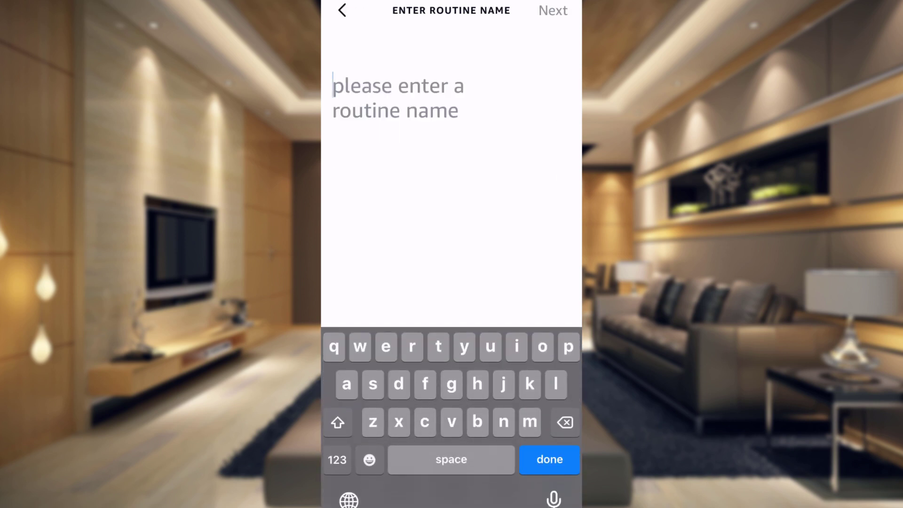
text(Echo Office)
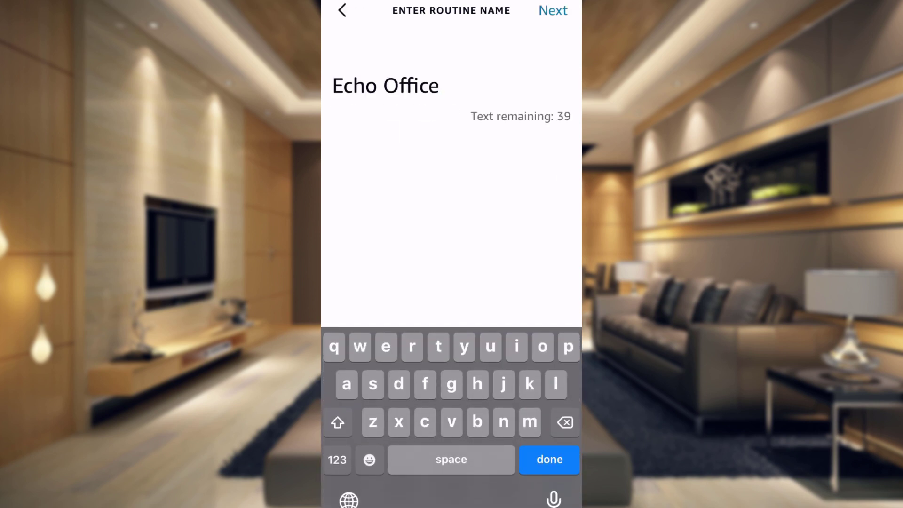
click(553, 11)
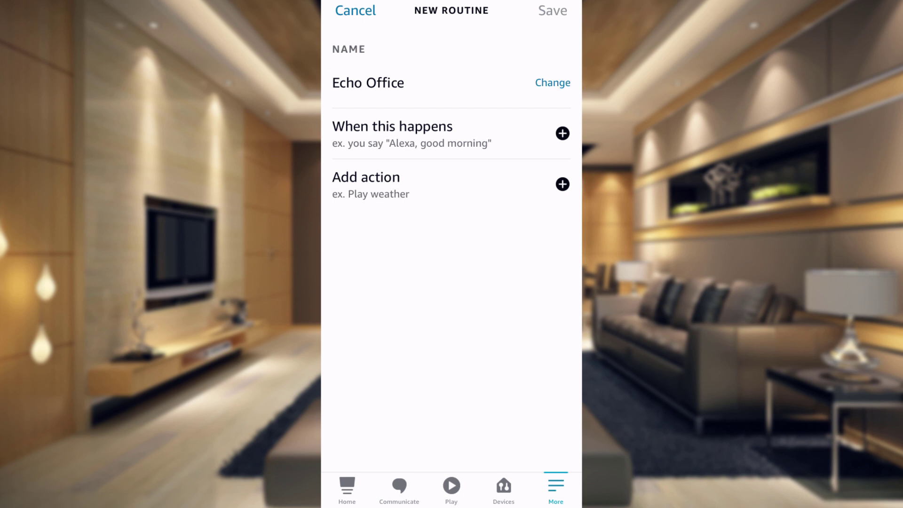
- Set the routine's trigger to the smart home device "echo office" being pressed
click(393, 133)
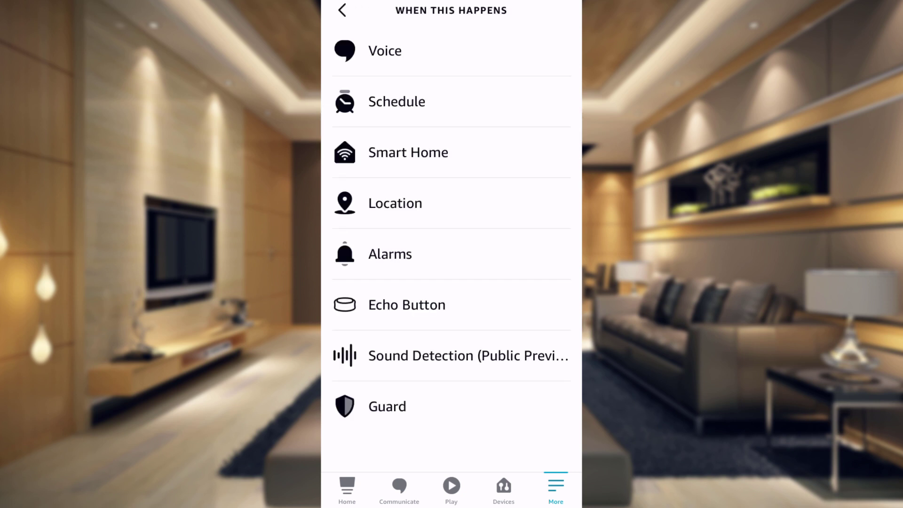
click(409, 153)
click(395, 203)
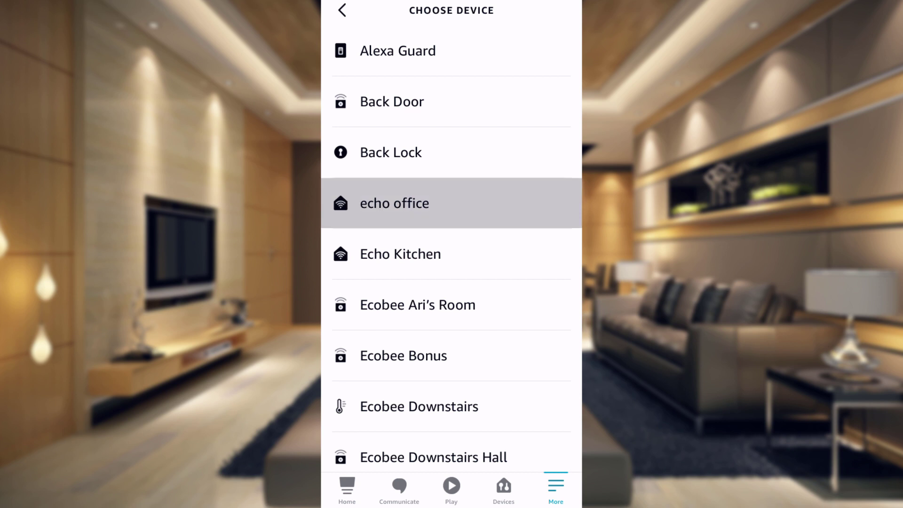
click(451, 445)
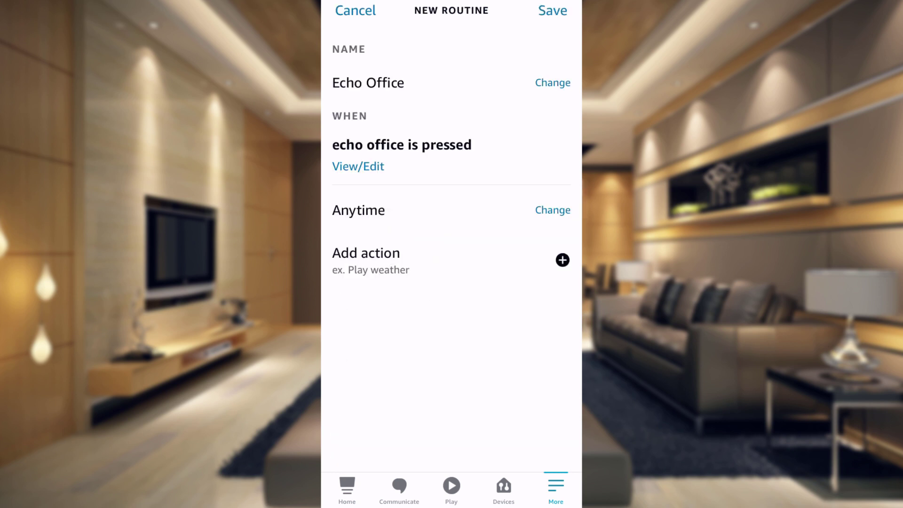
- Add a Skills action to the routine that opens the Voice Monkey skill
click(452, 260)
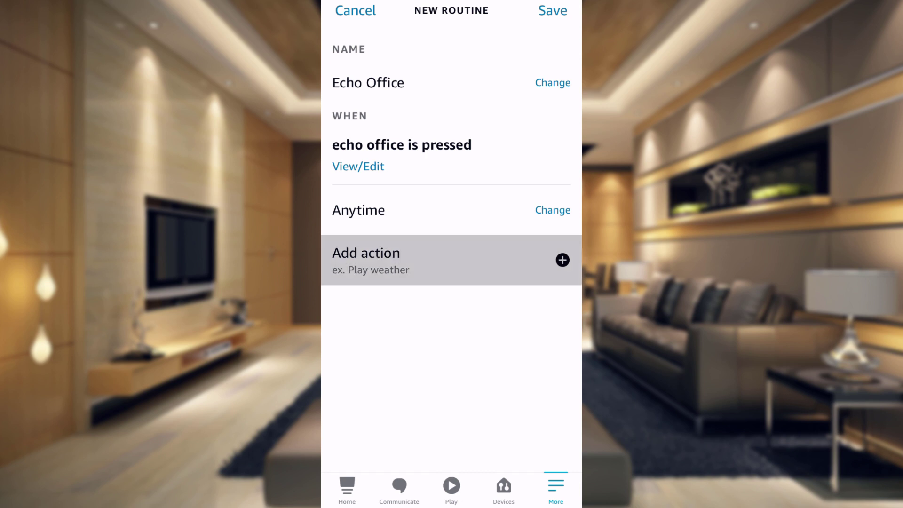
scroll(452, 254, down, 10)
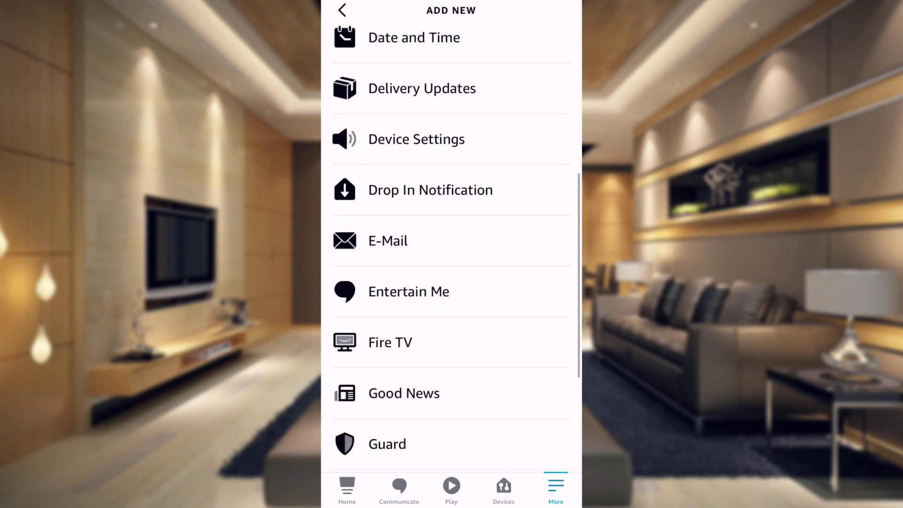
click(452, 328)
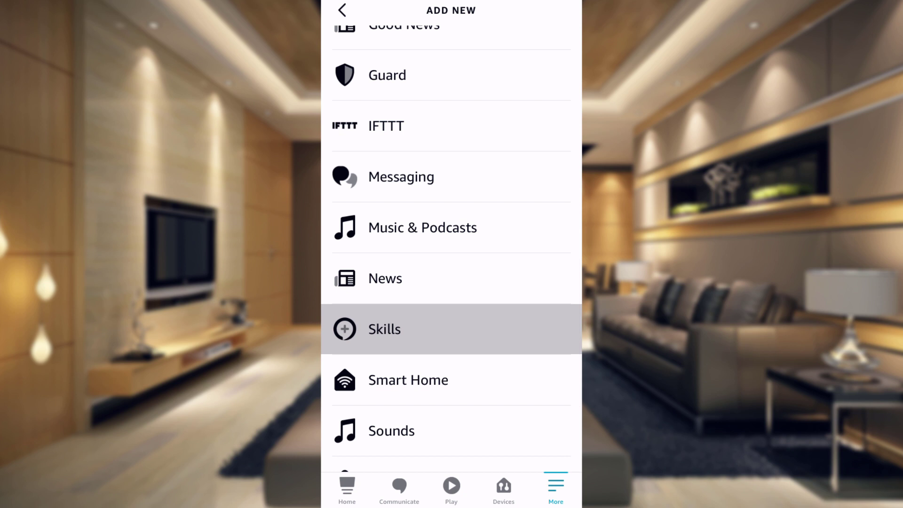
click(365, 50)
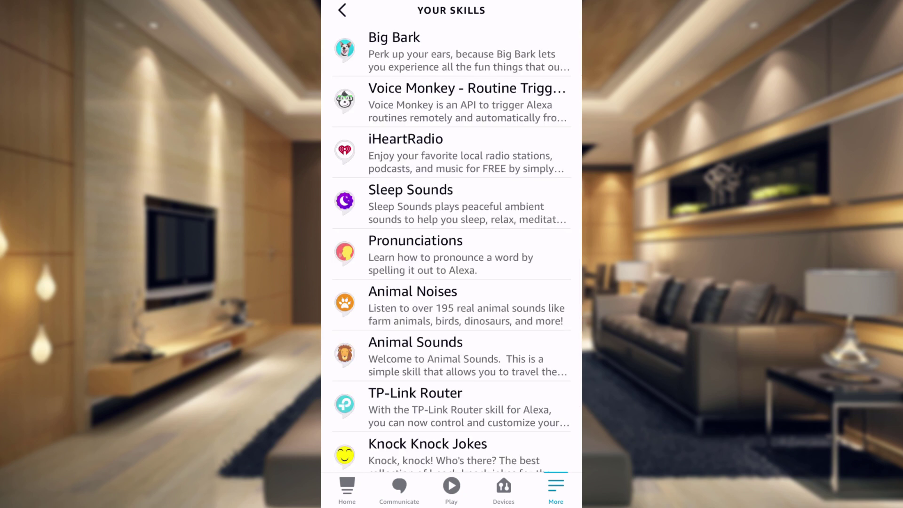
click(452, 103)
click(553, 10)
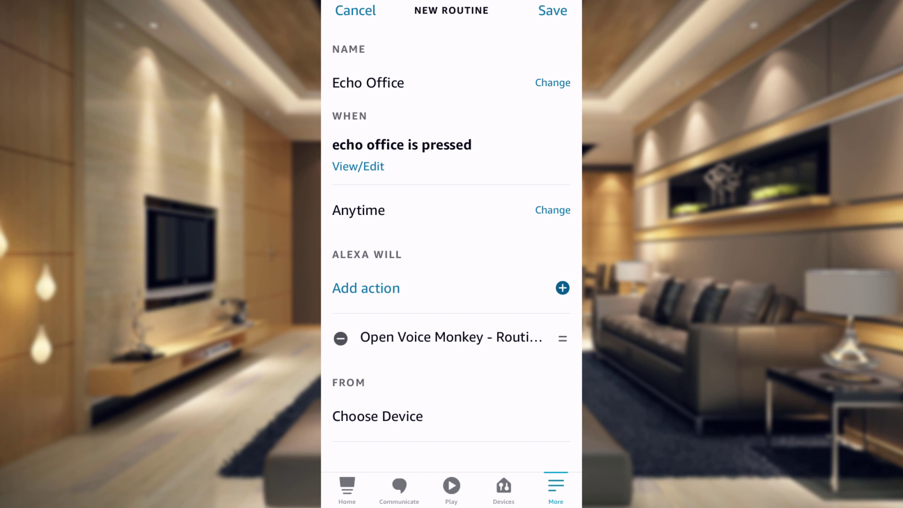
- Choose Echo Office as the device Alexa responds from and save the routine
click(378, 416)
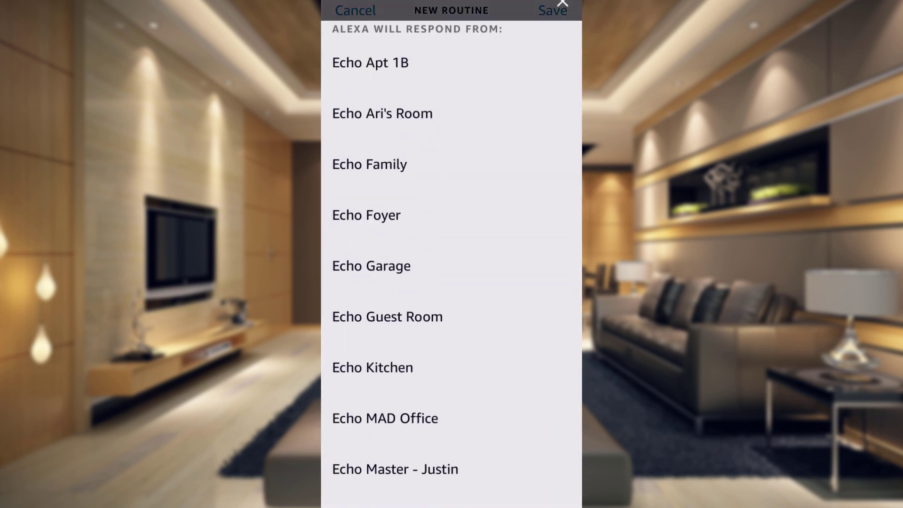
scroll(451, 264, down, 3)
scroll(452, 263, down, 3)
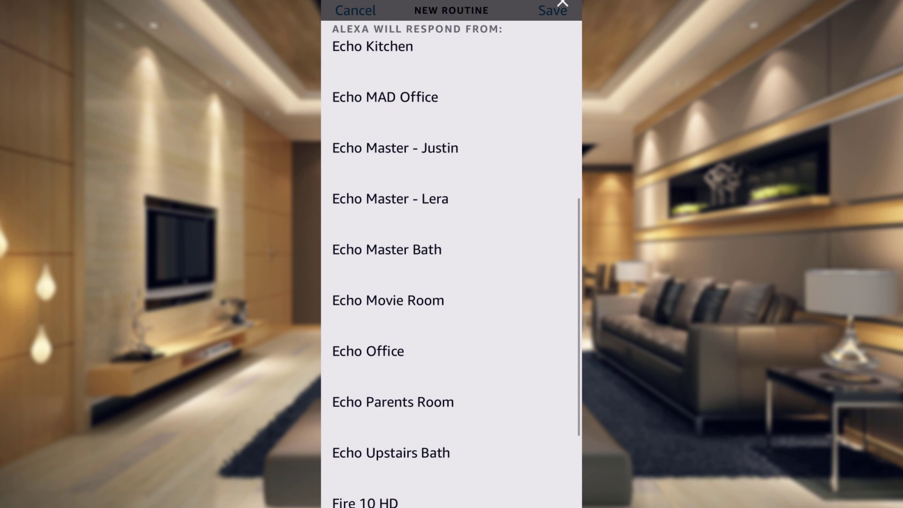
click(368, 351)
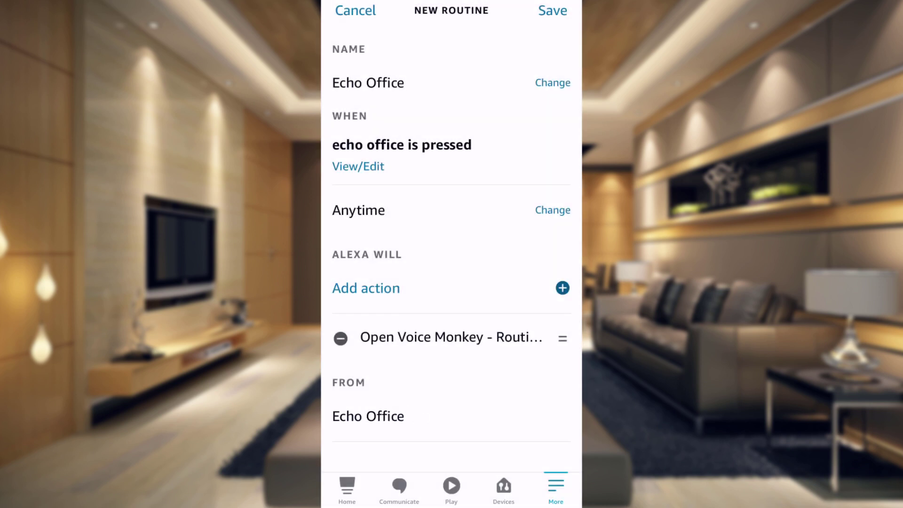
click(552, 10)
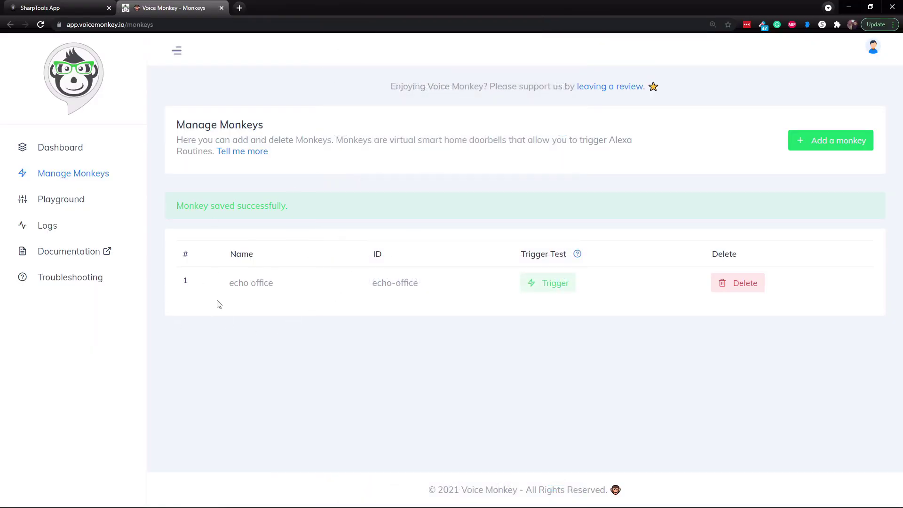
- Switch back to Voice Monkey in the browser and select echo office as the monkey to trigger in the Playground
click(63, 200)
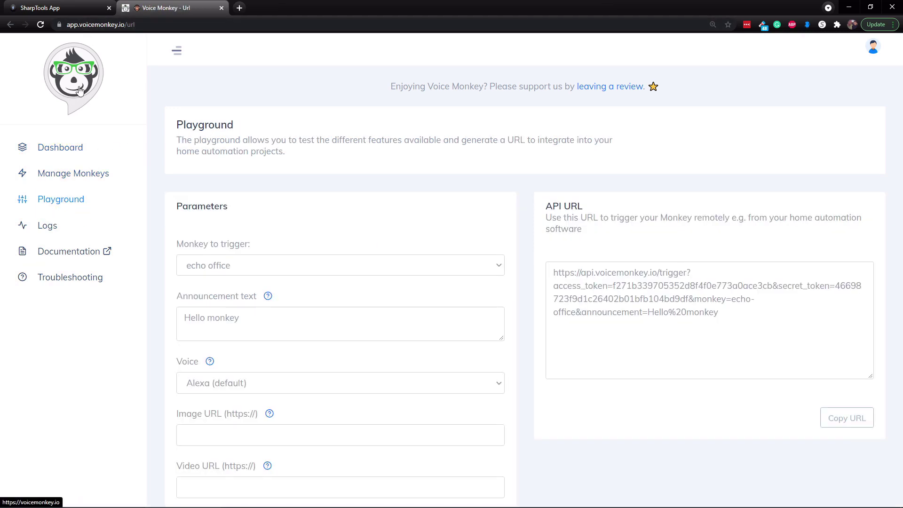
click(283, 267)
click(249, 283)
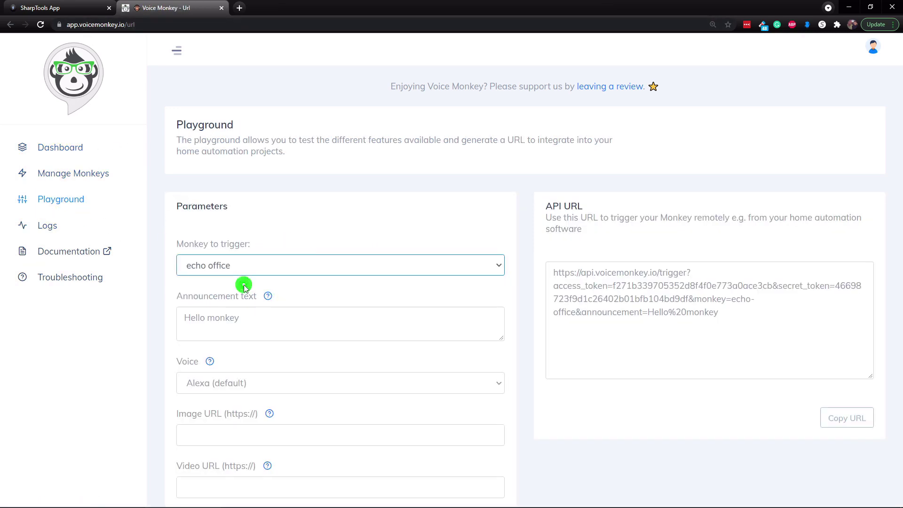
- Browse the available voices, then replace the announcement text with "Hello, how do you like my voice?"
click(241, 318)
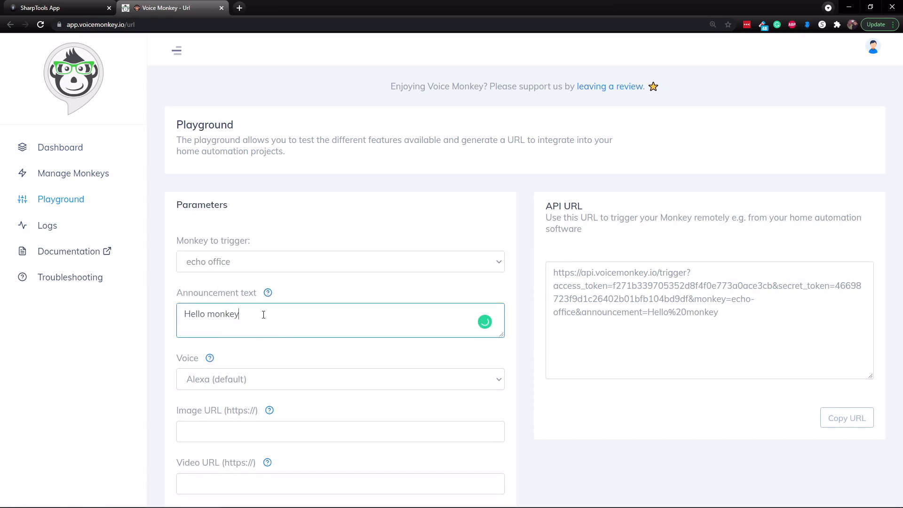
scroll(214, 325, down, 1)
click(246, 337)
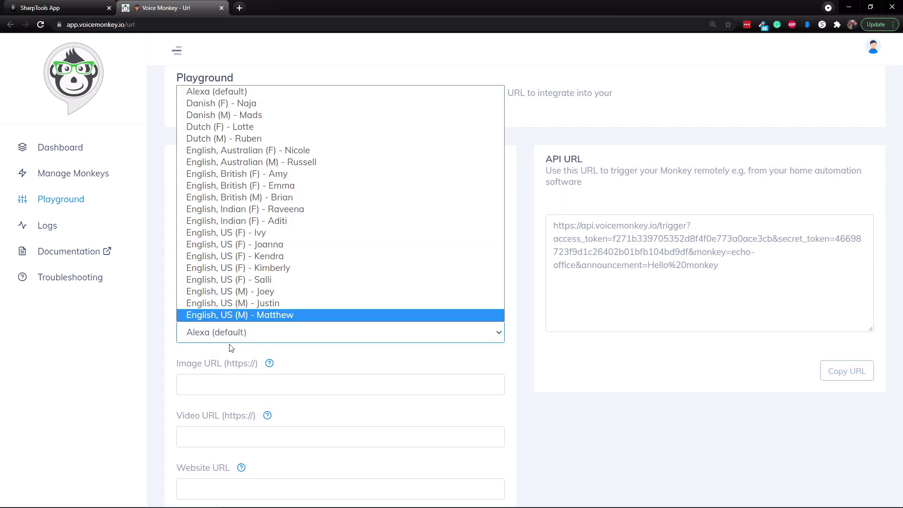
scroll(243, 164, down, 4)
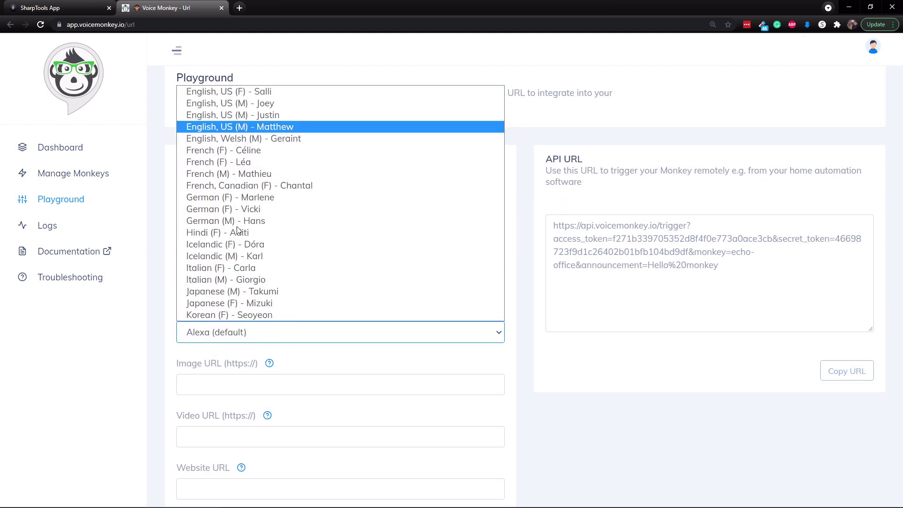
scroll(242, 137, up, 4)
click(247, 266)
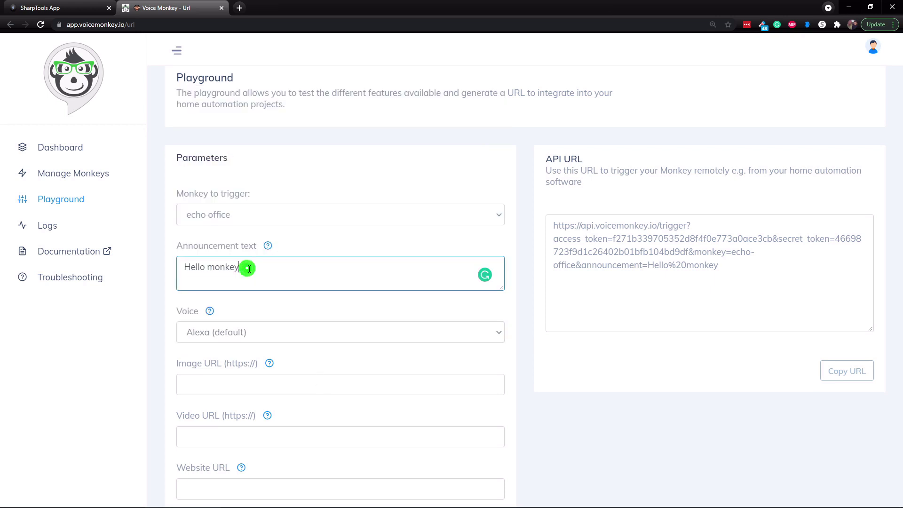
drag(262, 266, 132, 266)
text(Hello, how do you like my voice?)
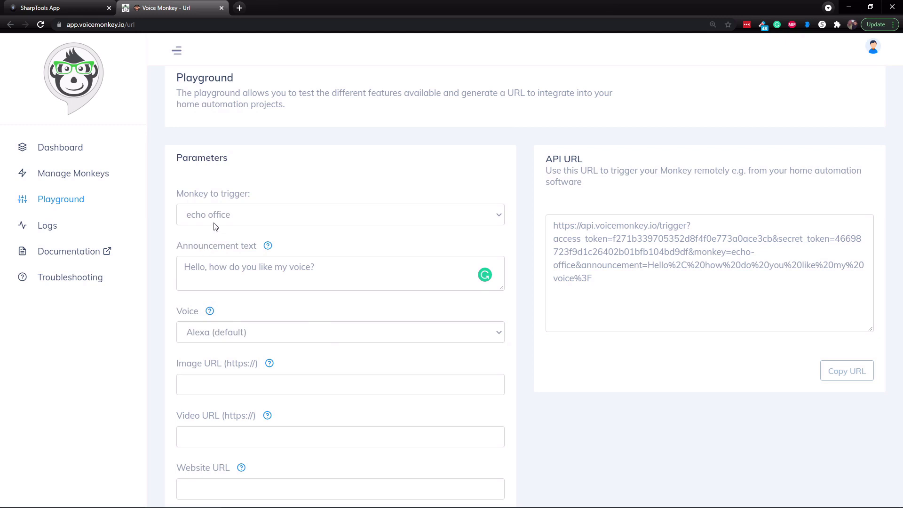
- Set the voice to "English, Australian (F) - Nicole" and trigger the announcement
click(271, 336)
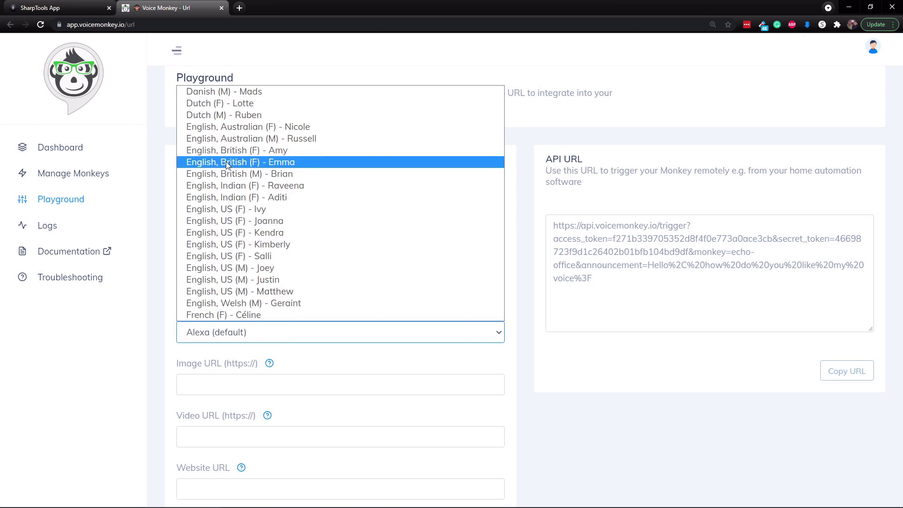
click(231, 131)
scroll(359, 353, down, 2)
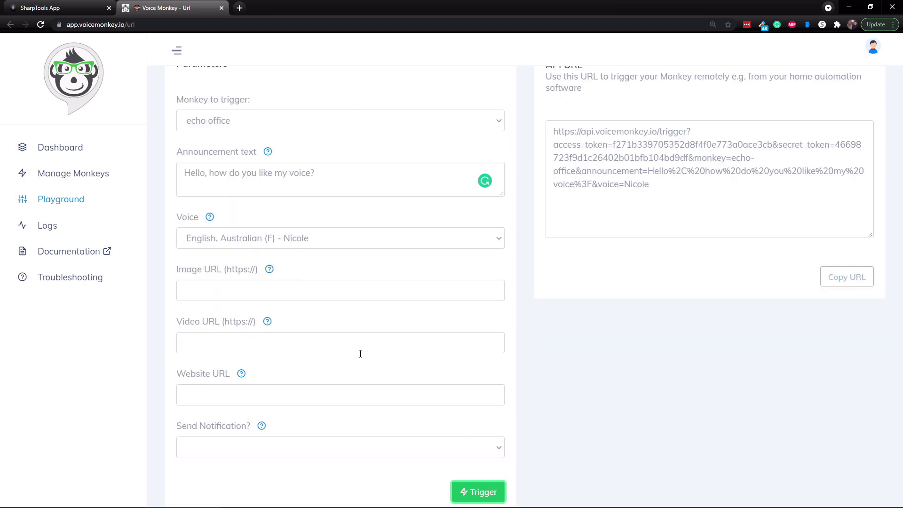
click(479, 492)
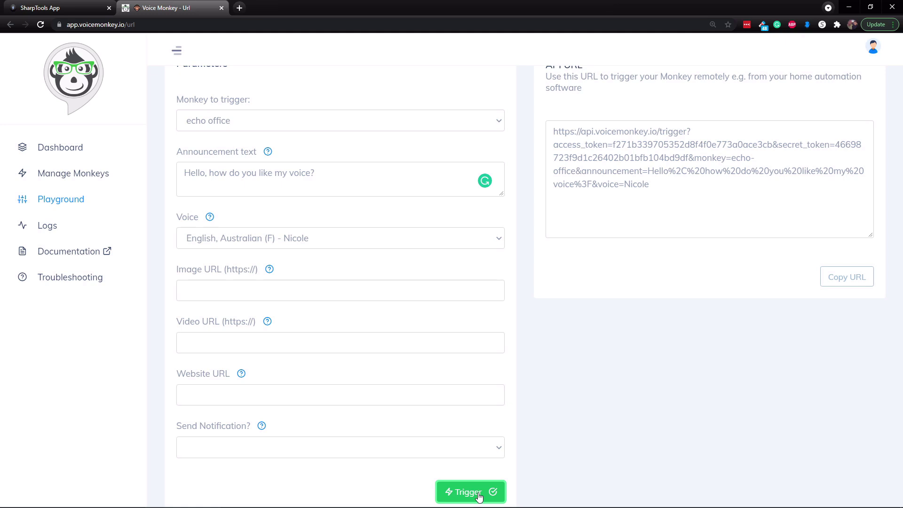
- Change the voice to "English, Australian (M) - Russell" and trigger the announcement again
click(277, 238)
click(277, 325)
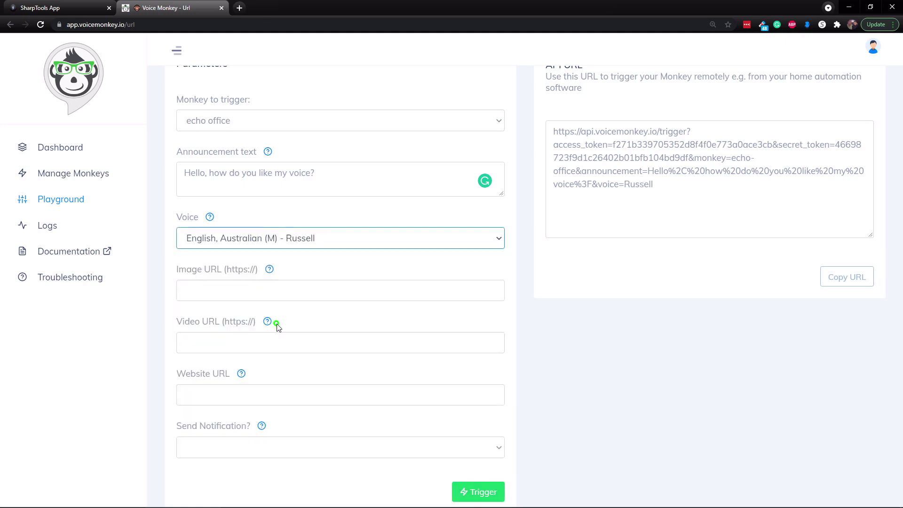
click(478, 495)
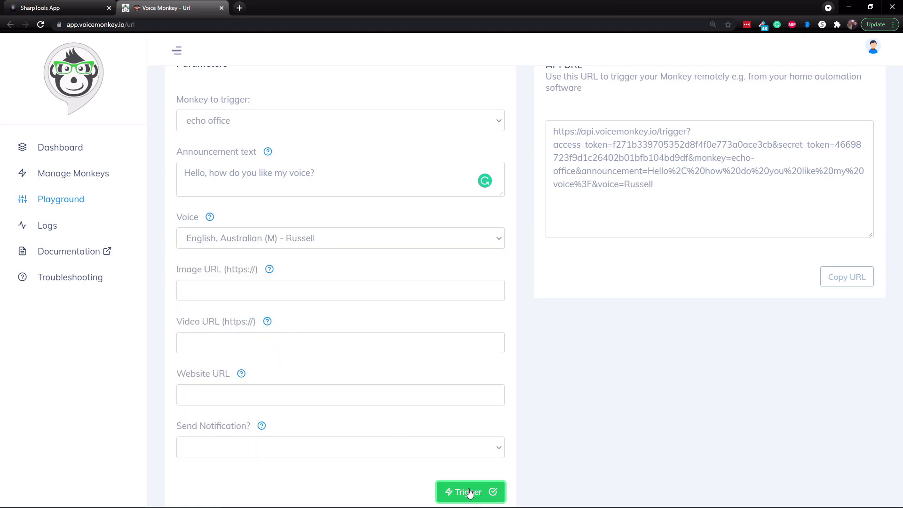
- Change the voice to "English, British (F) - Amy" and trigger the announcement again
click(313, 246)
click(313, 257)
click(475, 489)
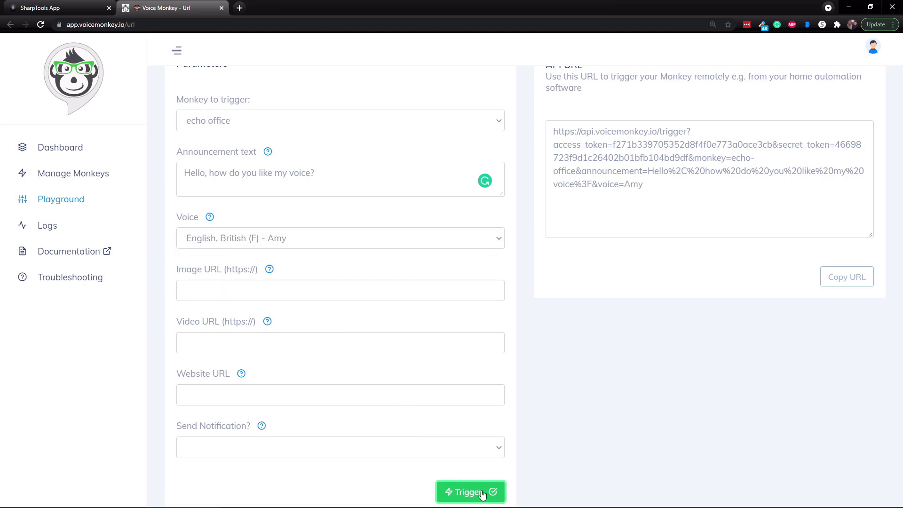
- Trigger the announcement with the "English, British (F) - Emma" voice and again with "English, British (M) - Brian"
click(311, 247)
click(310, 258)
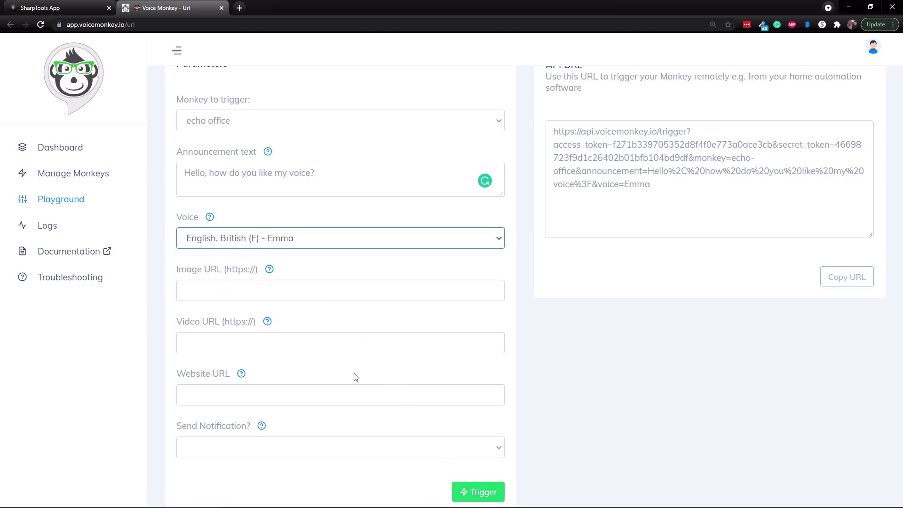
click(469, 485)
click(314, 241)
click(314, 253)
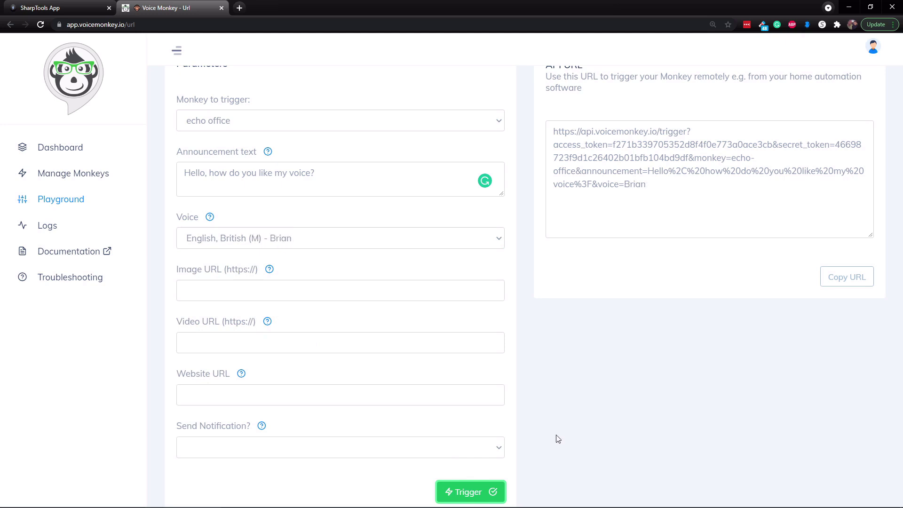
- Trigger the announcement with the "English, Indian (F) - Raveena" voice and again with "English, US (F) - Ivy"
click(311, 245)
click(308, 239)
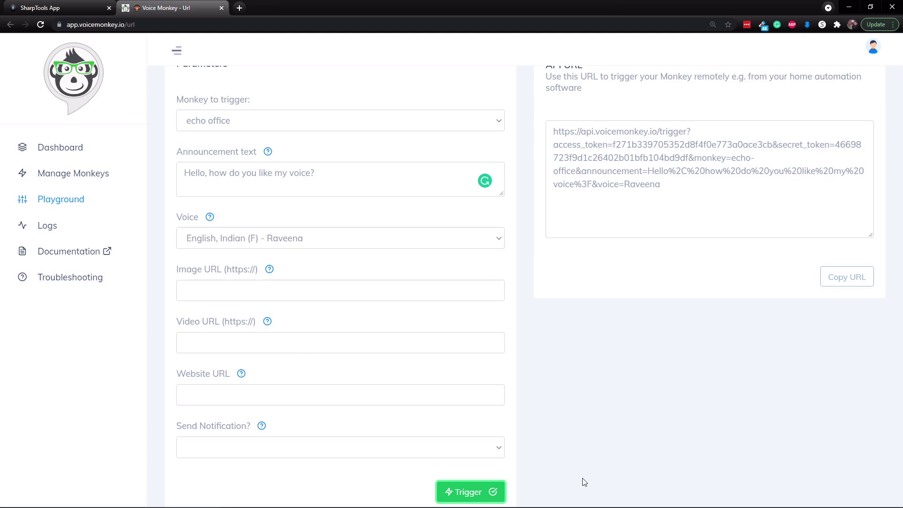
click(302, 247)
click(302, 240)
key(Down)
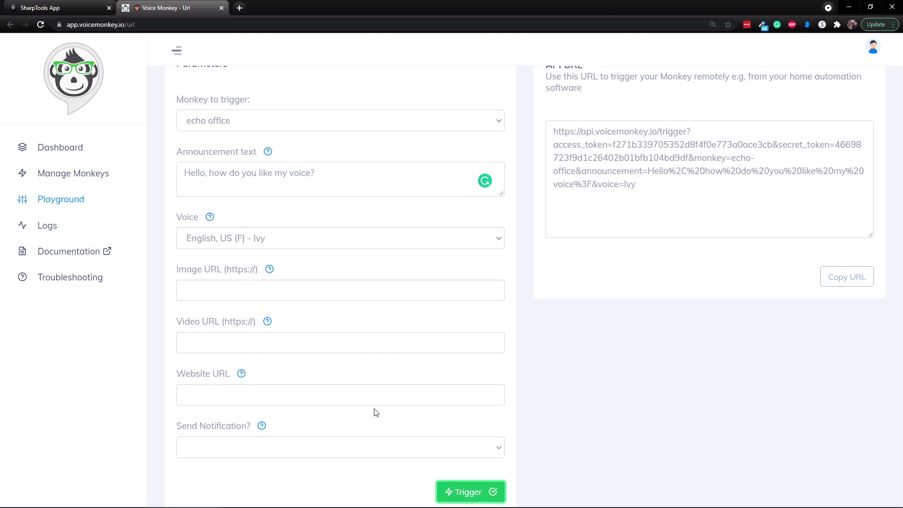
- Work through the US voices from Joanna to Salli and on to "English, US (M) - Joey", triggering the announcement
key(Down)
key(Down)
key(Down)
key(Down)
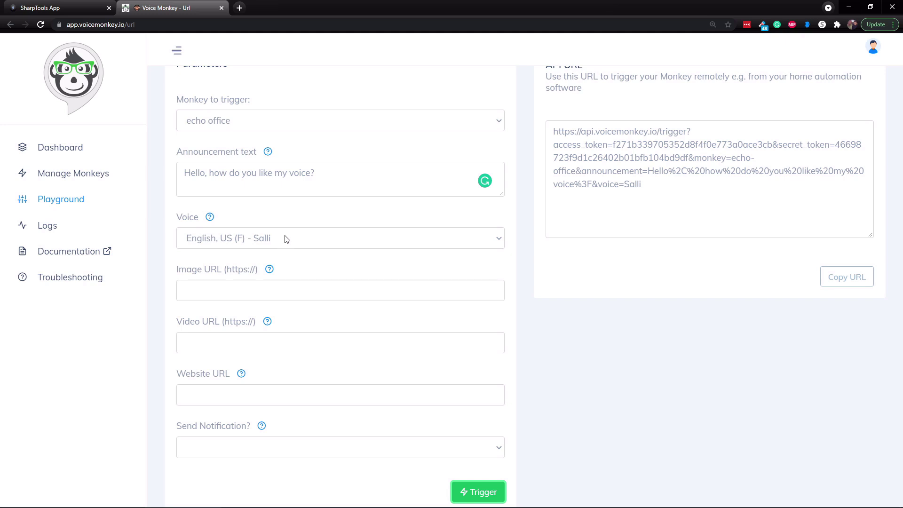
key(Down)
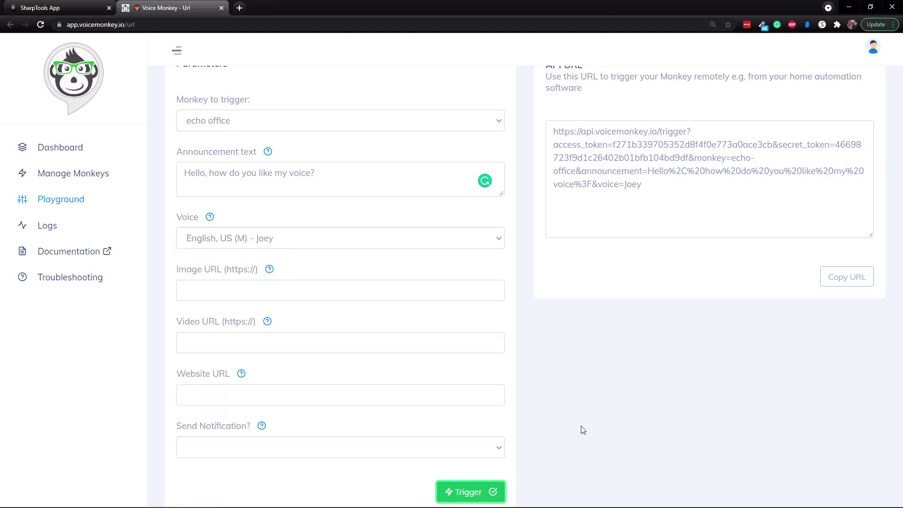
- Set the voice to "English, US (M) - Justin" and trigger the announcement
click(270, 243)
key(Down)
click(490, 496)
- Set the voice to "English, Welsh (M) - Geraint" and trigger the announcement
click(297, 242)
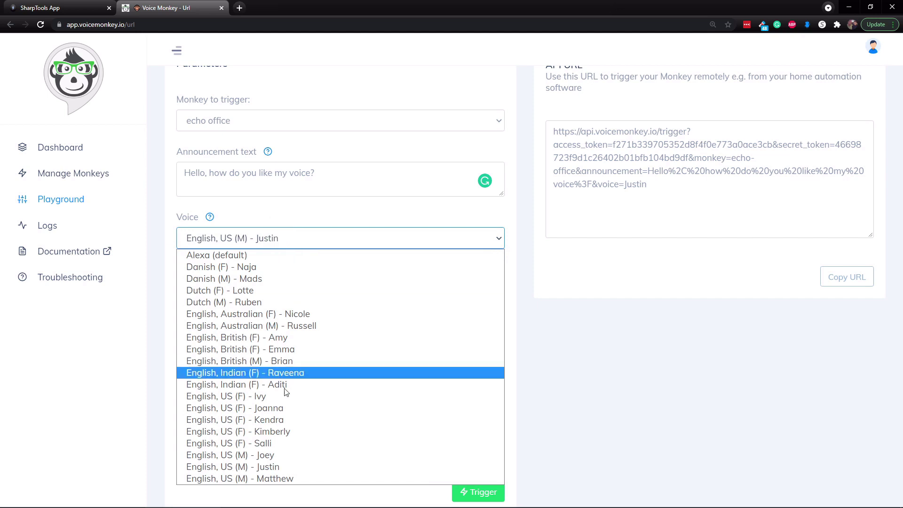
click(263, 478)
click(479, 492)
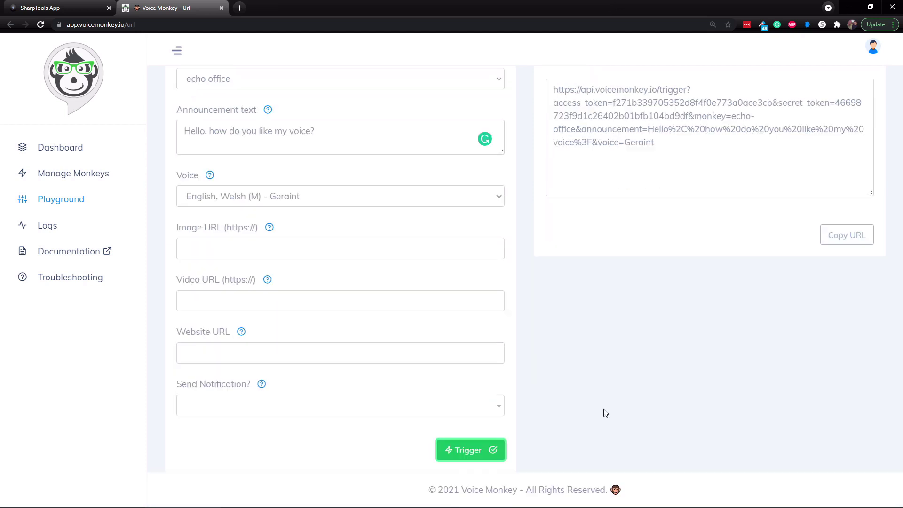
- Change the voice to "Russian (F) - Tatyana" and trigger the announcement
click(314, 200)
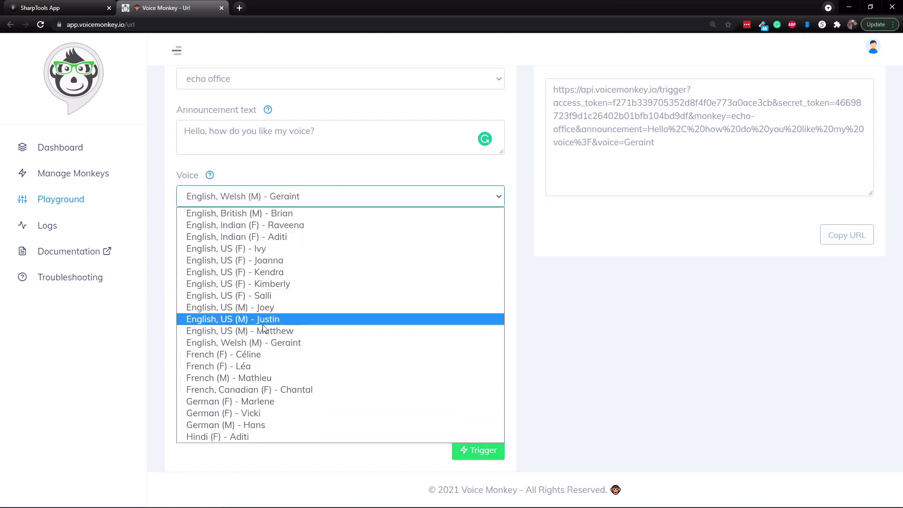
scroll(256, 335, down, 5)
click(257, 342)
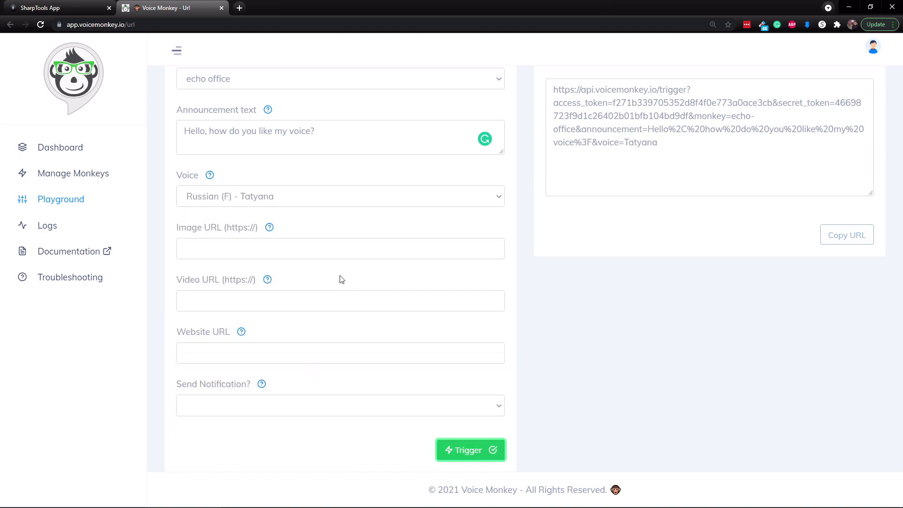
- Change the voice to "Japanese (M) - Takumi" and trigger the announcement
click(291, 201)
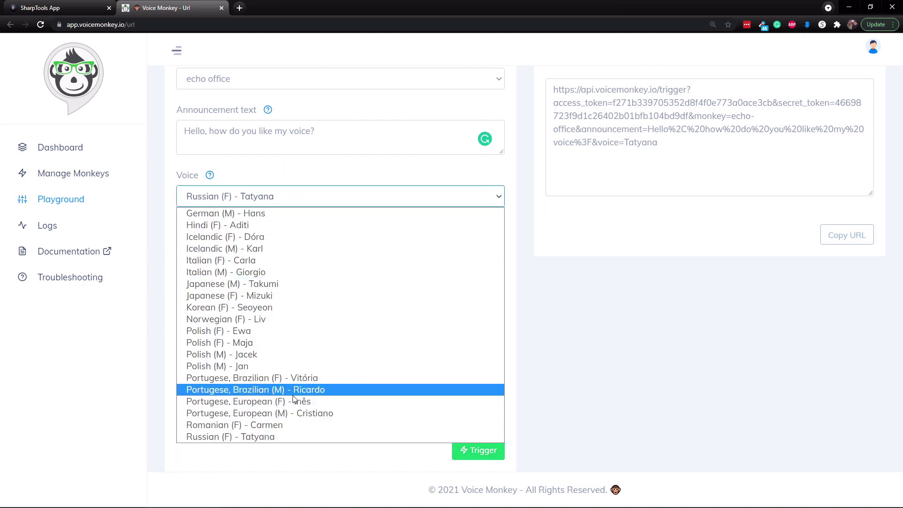
scroll(295, 399, up, 2)
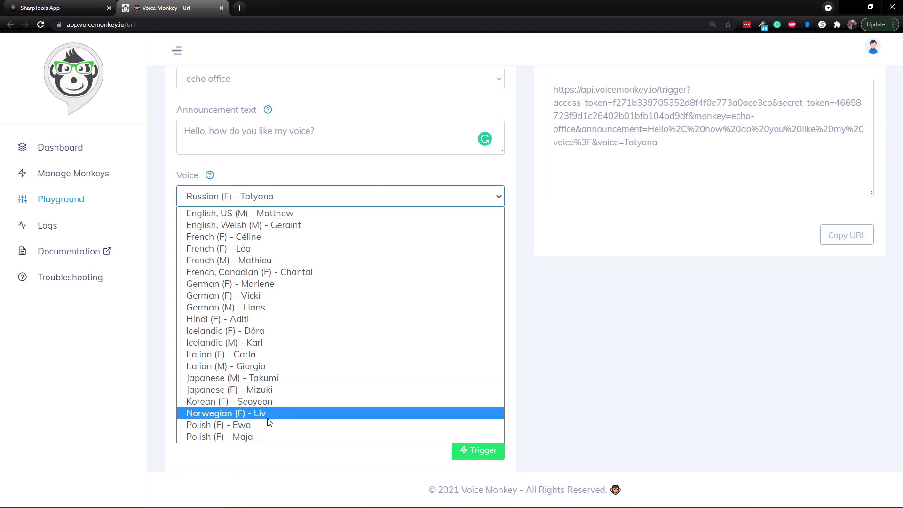
click(264, 380)
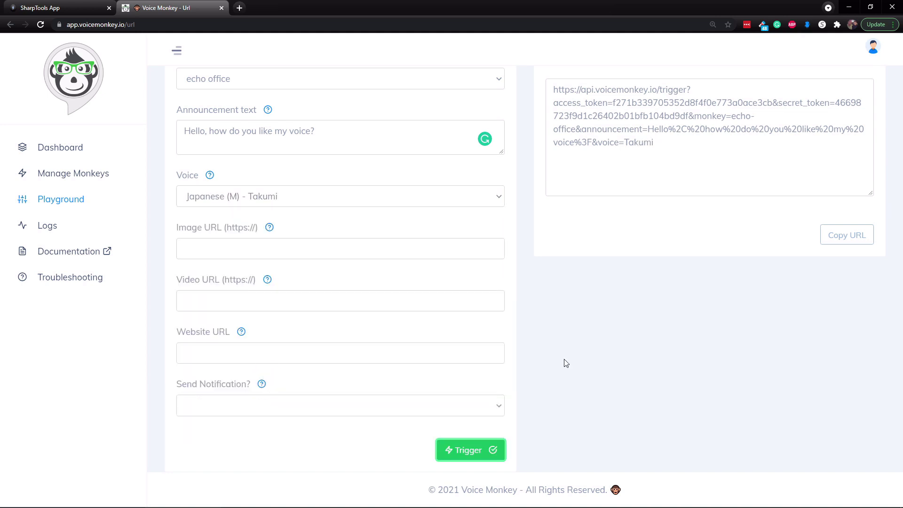
- Browse the voice choices, set the voice back to "English, British (F) - Amy" and trigger the announcement
click(290, 201)
scroll(247, 330, up, 3)
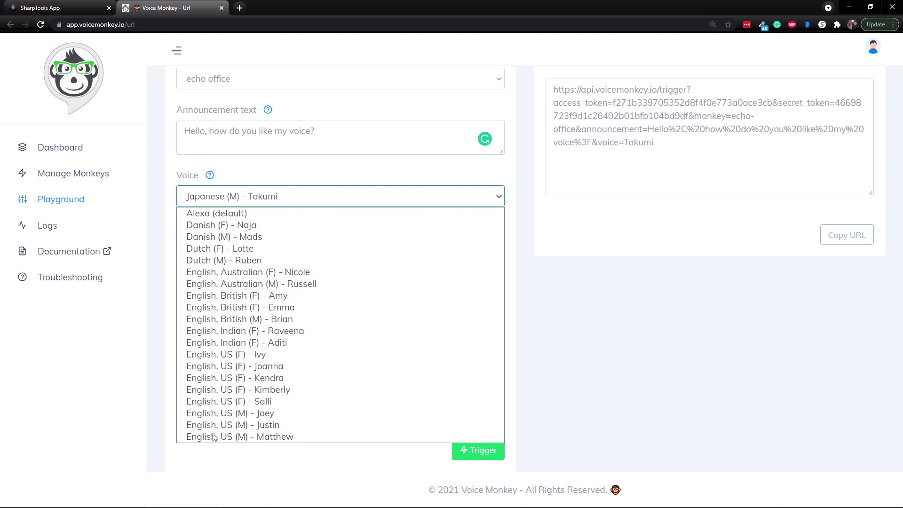
scroll(233, 413, down, 1)
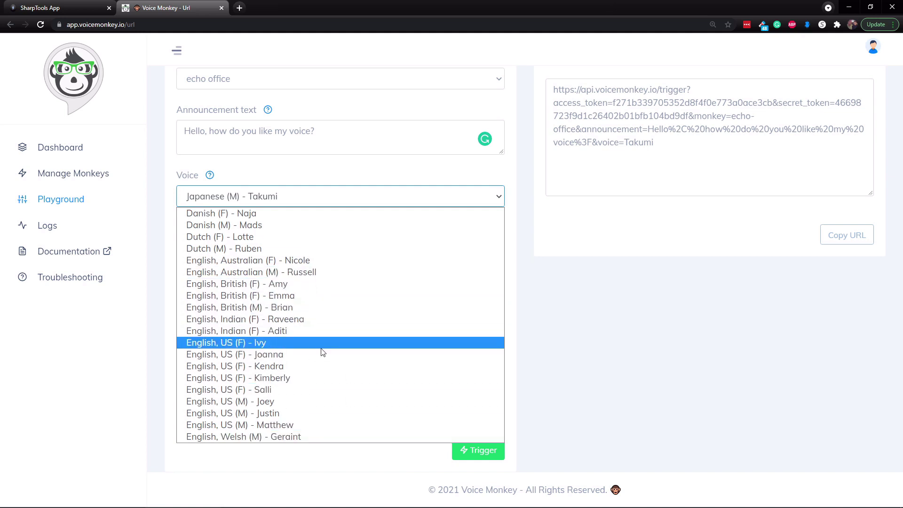
click(277, 284)
click(478, 450)
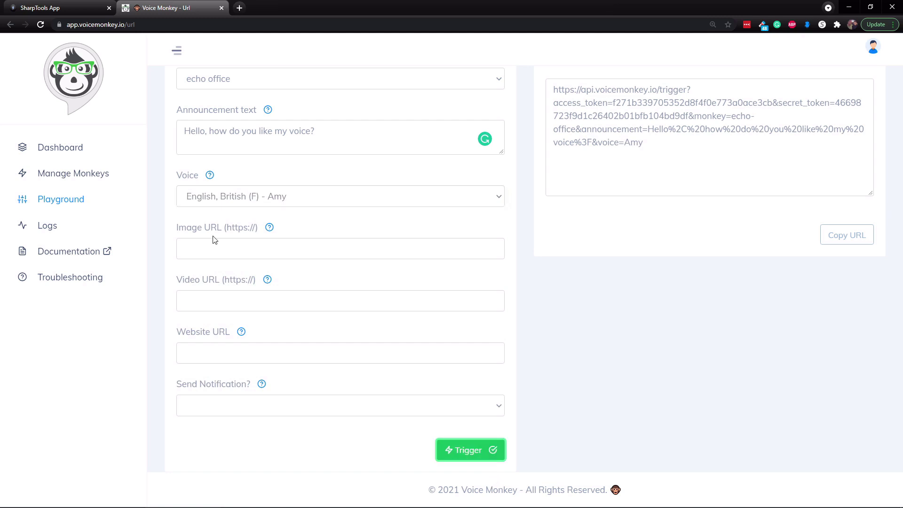
- Clear the announcement text and highlight the API URL up to the echo-office monkey parameter
scroll(321, 245, up, 3)
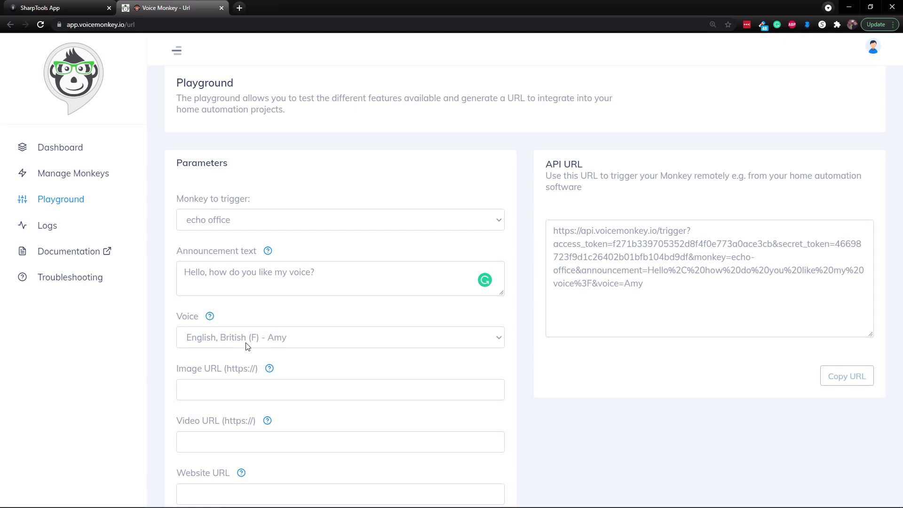
triple_click(216, 264)
text(Hello monkey)
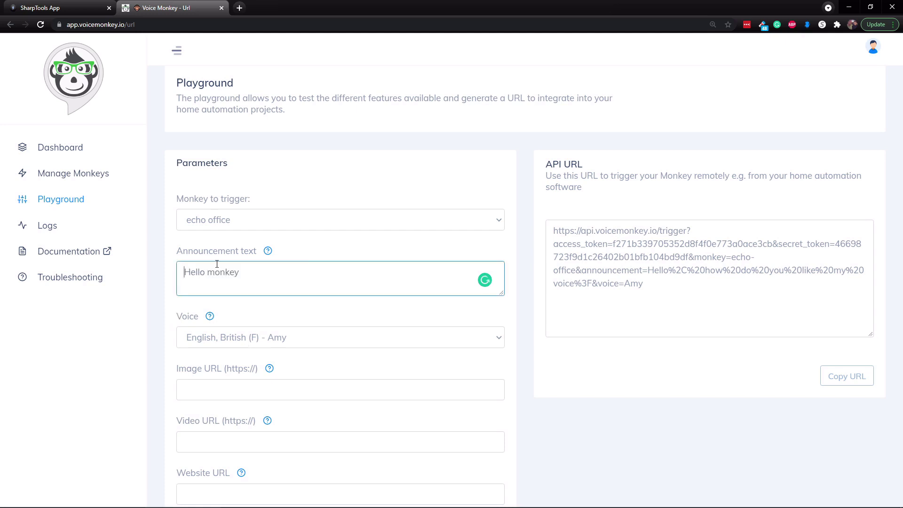
click(440, 248)
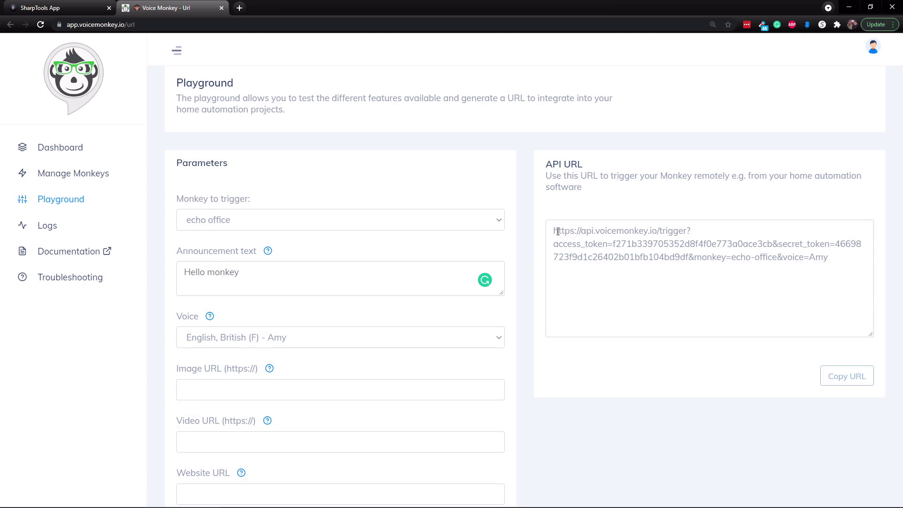
drag(558, 231, 777, 255)
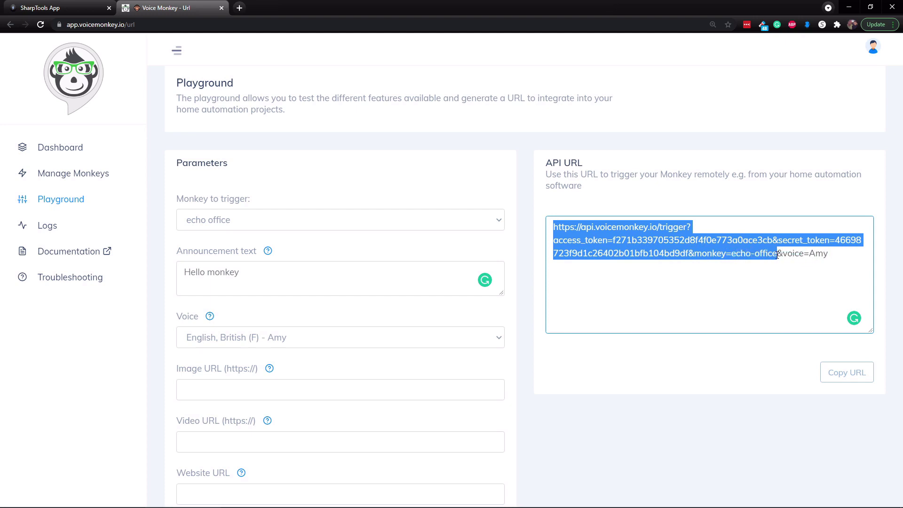
click(701, 278)
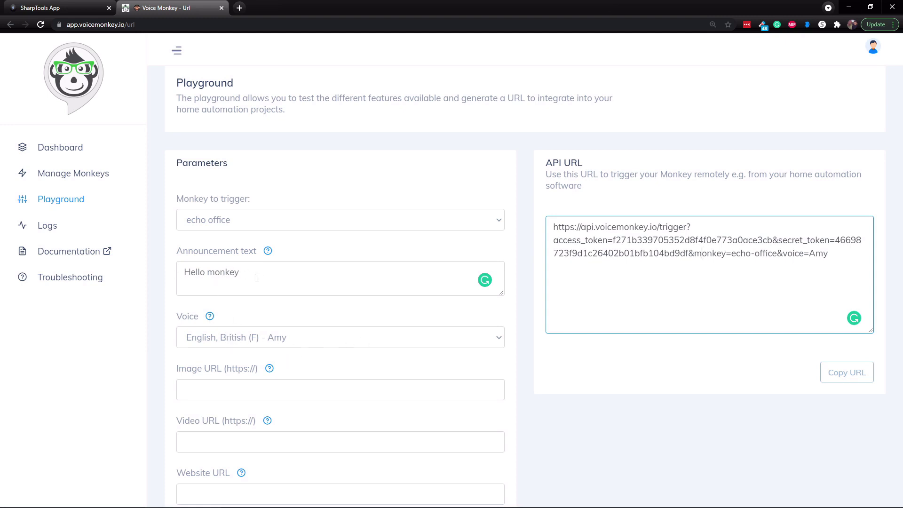
- Switch to SharpTools, open the *Test Rule for editing and review its switch on and off triggers
click(78, 8)
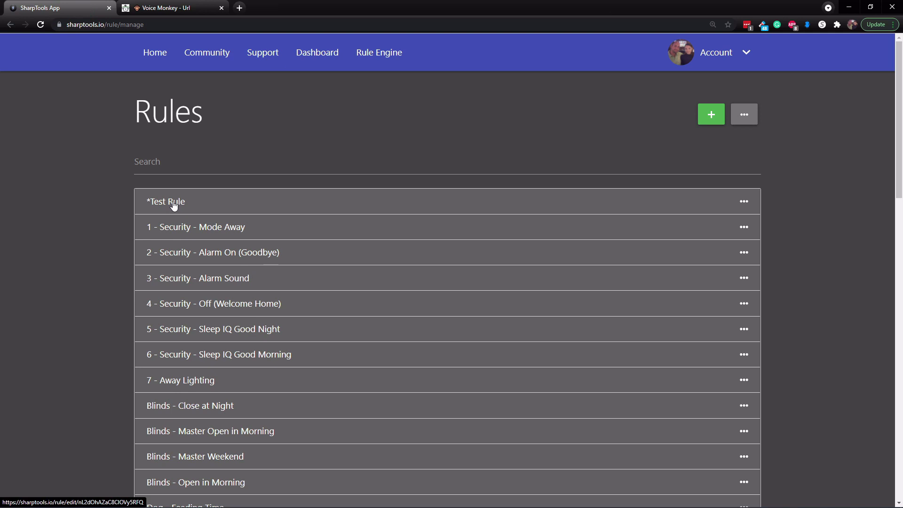
click(173, 204)
scroll(319, 243, down, 2)
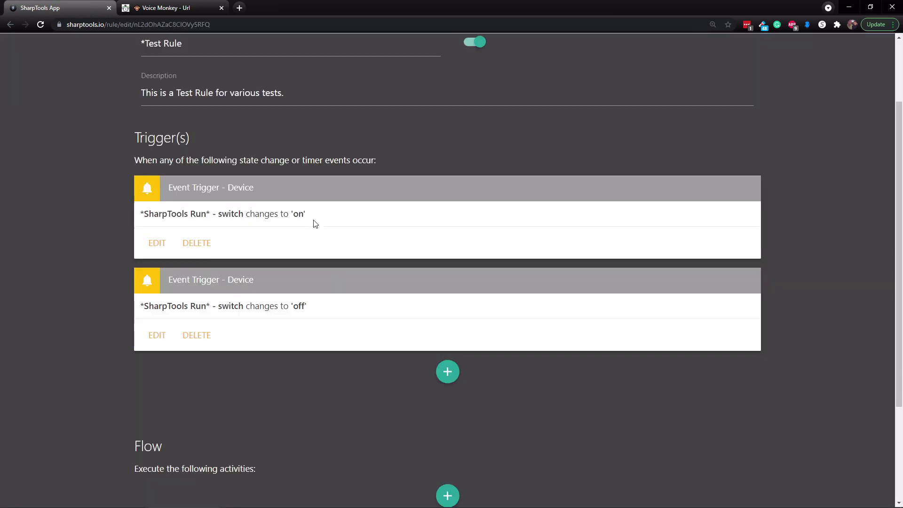
scroll(191, 276, down, 3)
scroll(304, 297, up, 5)
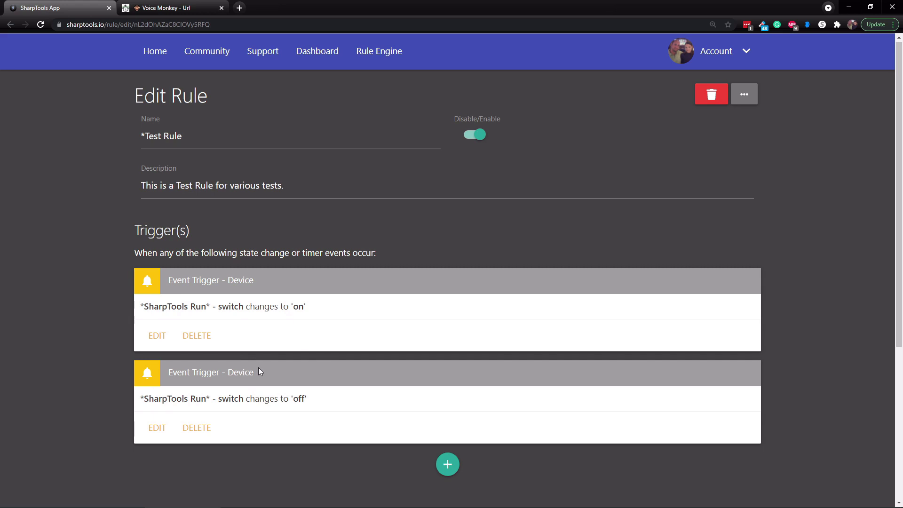
scroll(379, 394, down, 5)
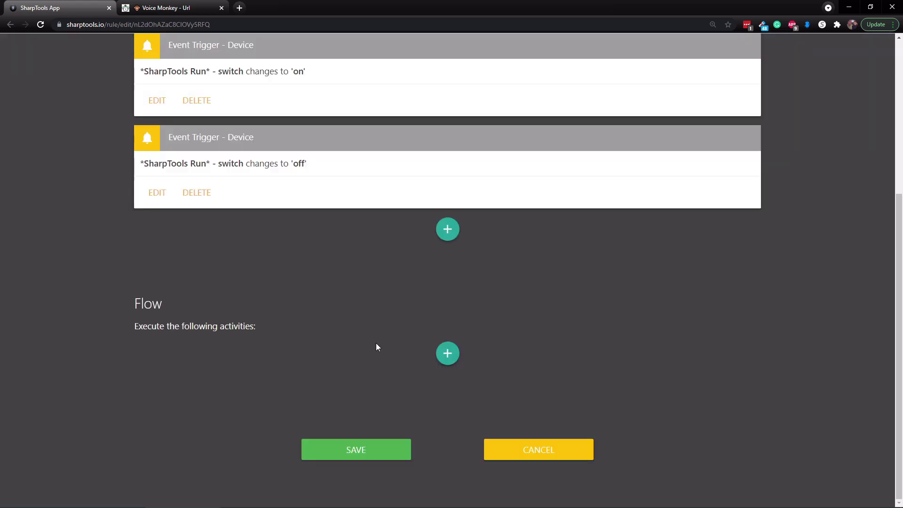
- Add an HTTP action to the rule's flow
click(449, 357)
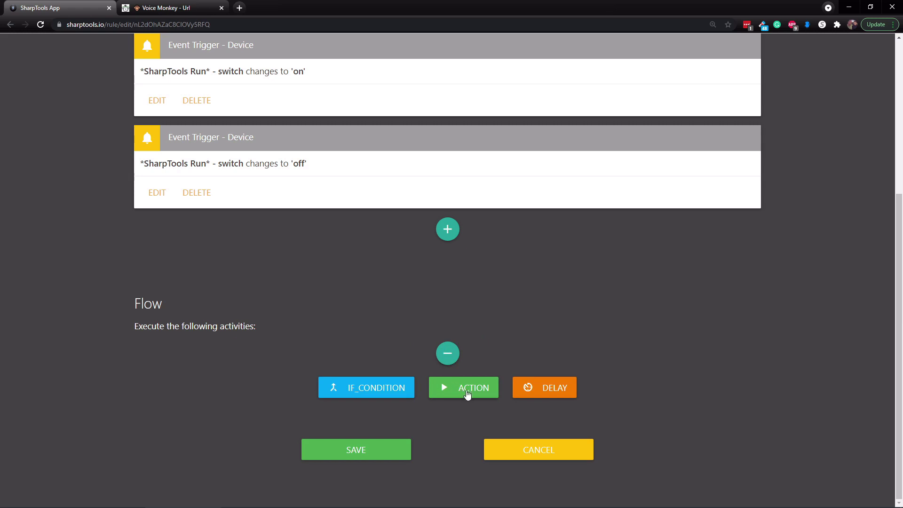
click(469, 391)
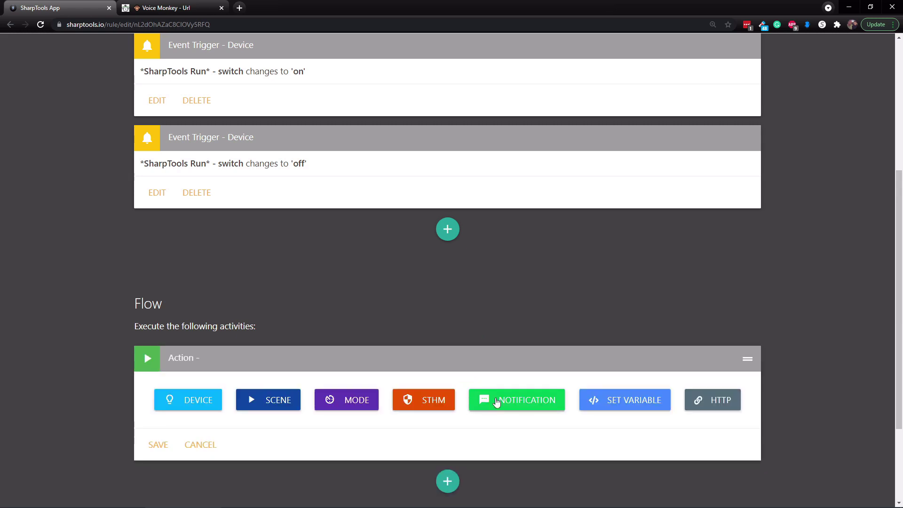
click(713, 403)
scroll(611, 400, down, 4)
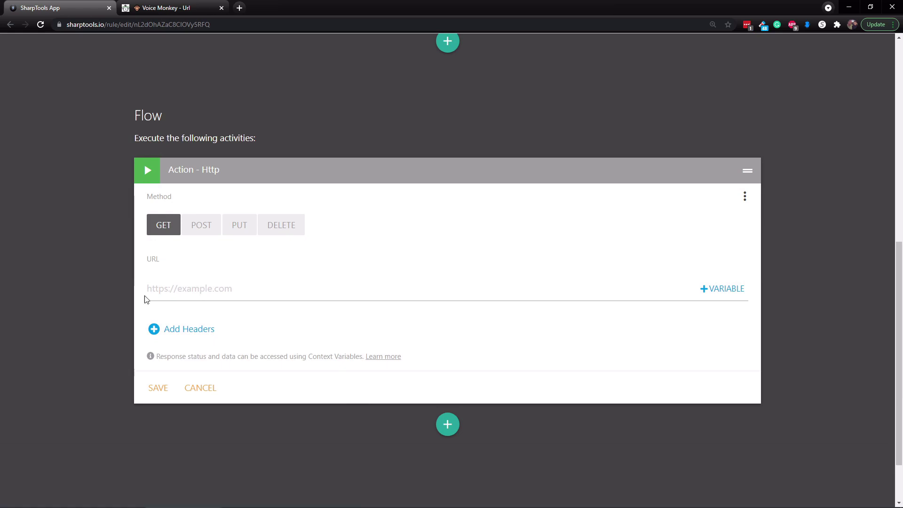
- Return to the Voice Monkey playground, set the announcement text to "this is text" and inspect the announcement part of the API URL
click(171, 8)
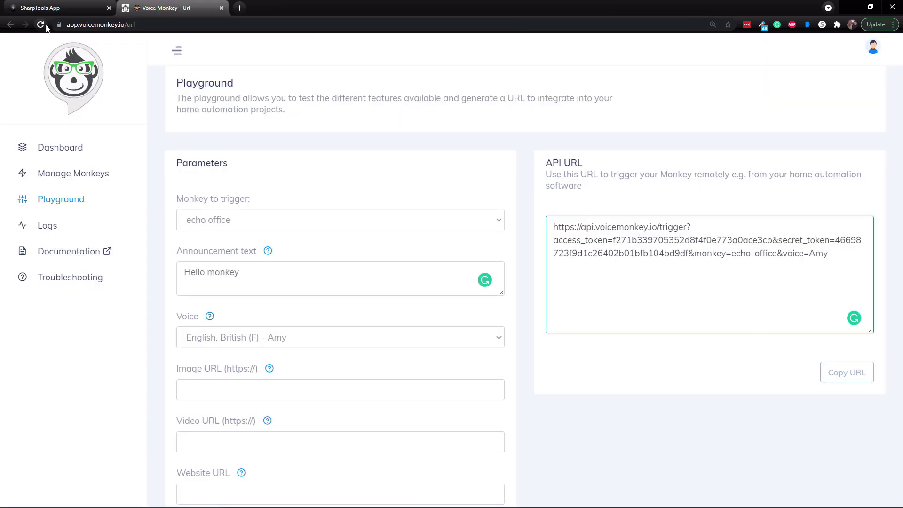
click(52, 8)
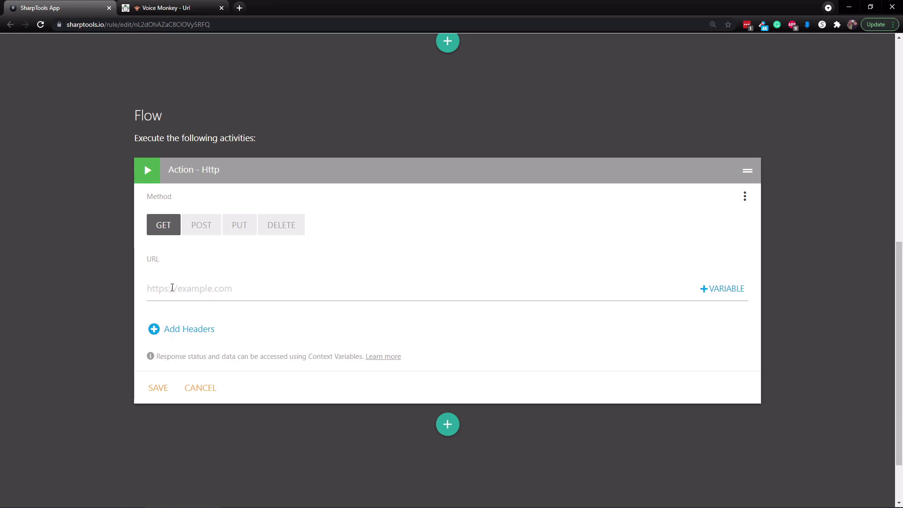
click(177, 15)
triple_click(268, 281)
text(this is text)
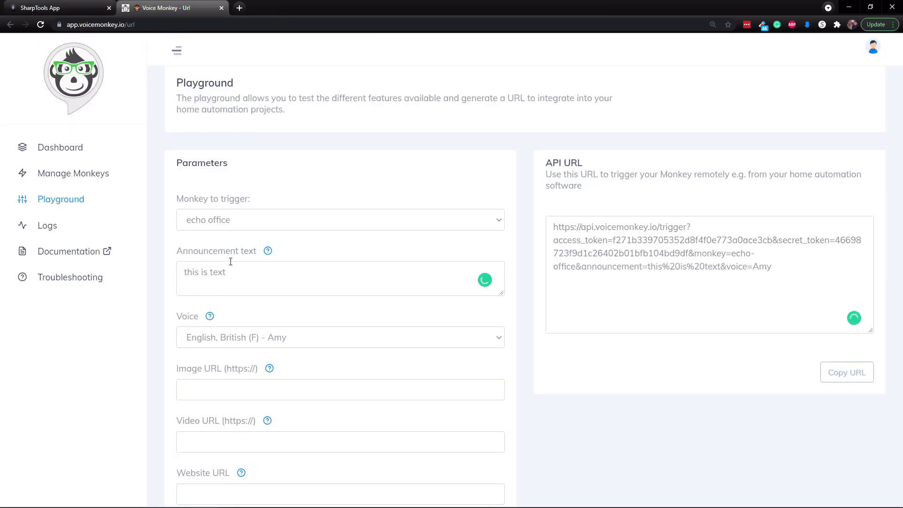
drag(646, 270, 720, 292)
click(691, 300)
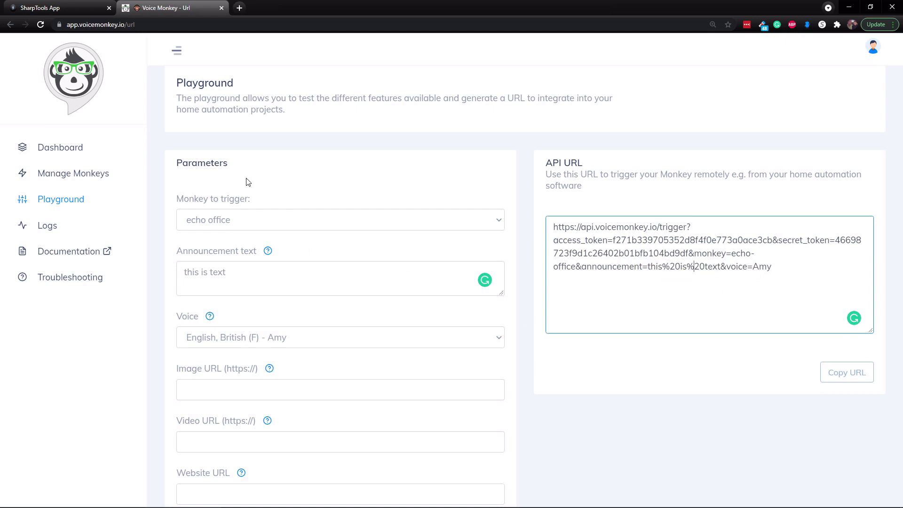
- Switch back to the SharpTools rule and set the HTTP action's method to POST
click(86, 9)
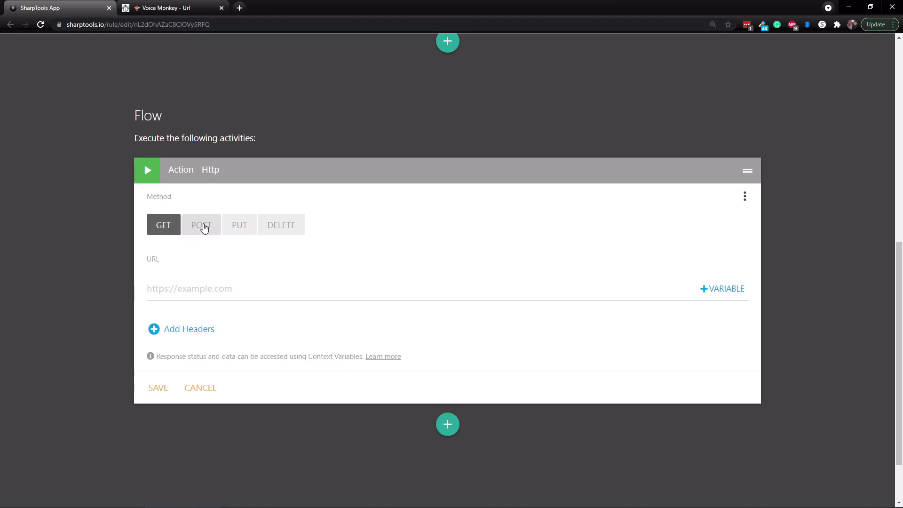
click(204, 227)
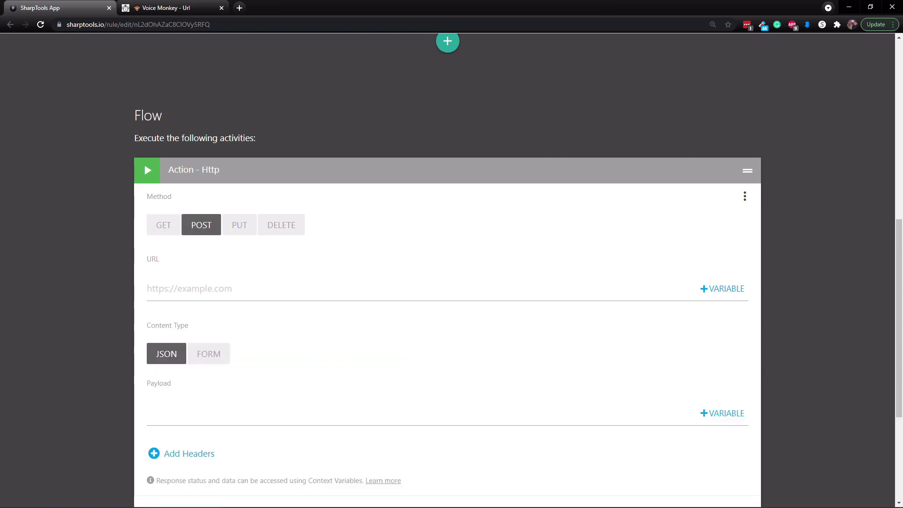
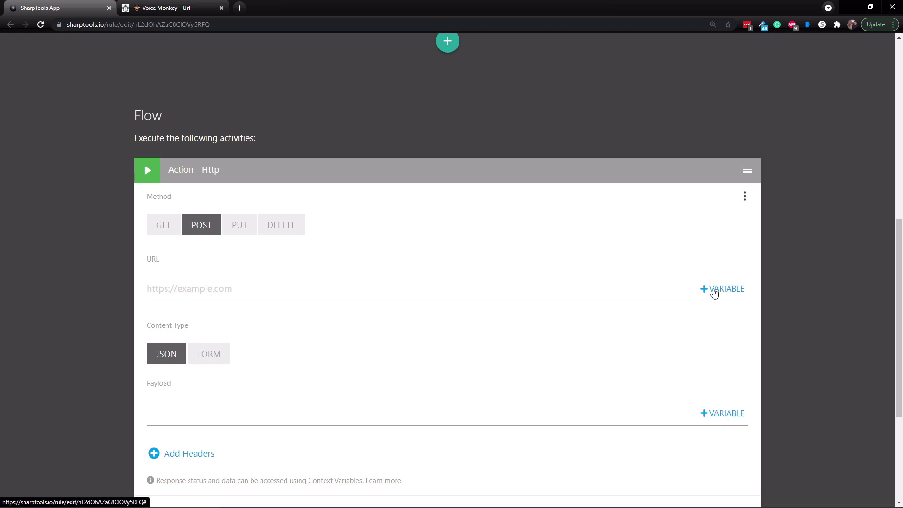
- Start creating a text variable named VoiceMonkeyST from the HTTP action's URL variable selection
click(714, 291)
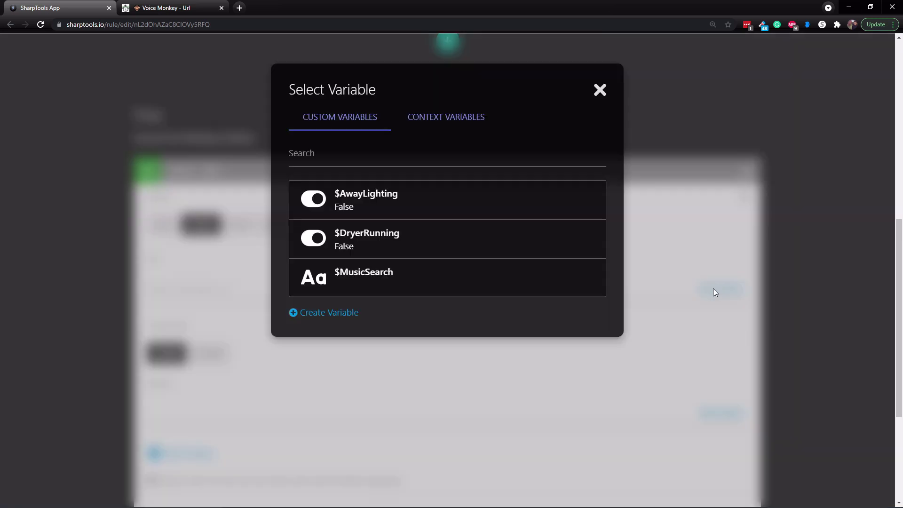
click(308, 313)
click(316, 174)
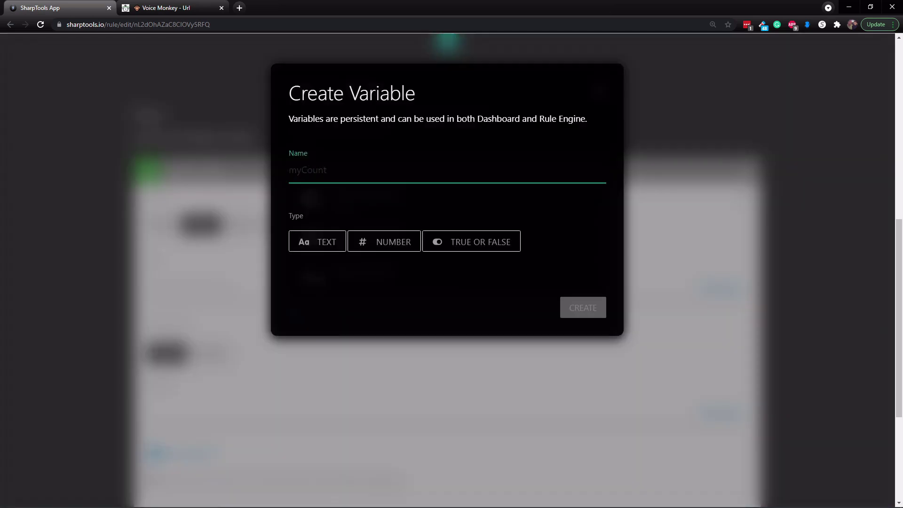
text(VoiceMonkeyST)
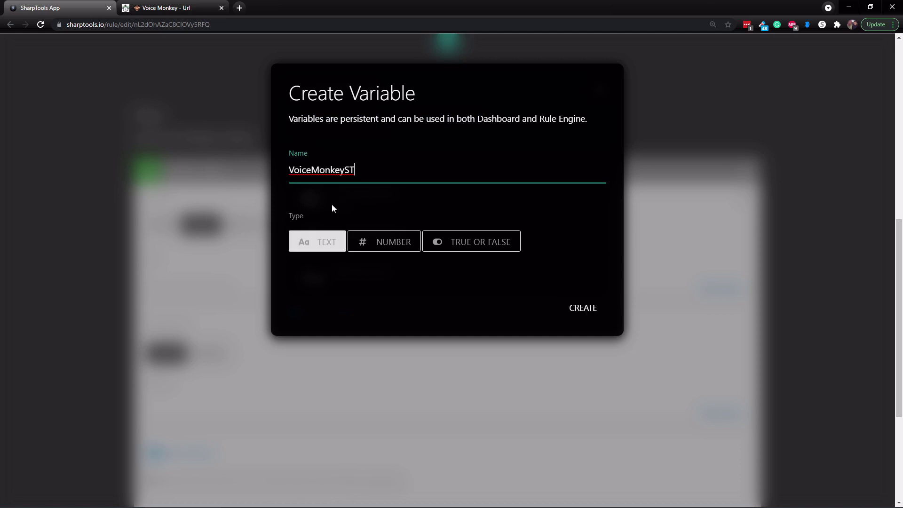
click(324, 244)
click(326, 244)
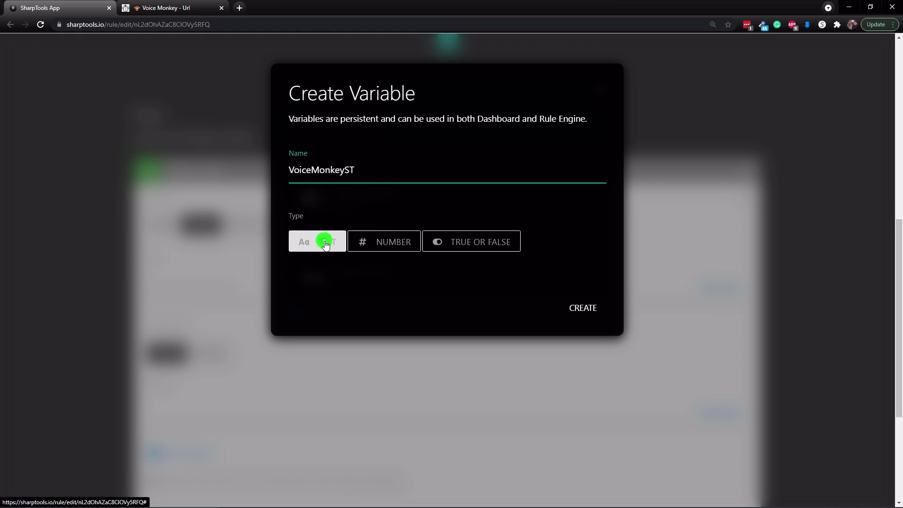
- Switch to Voice Monkey and copy the secret token from its dashboard
click(175, 10)
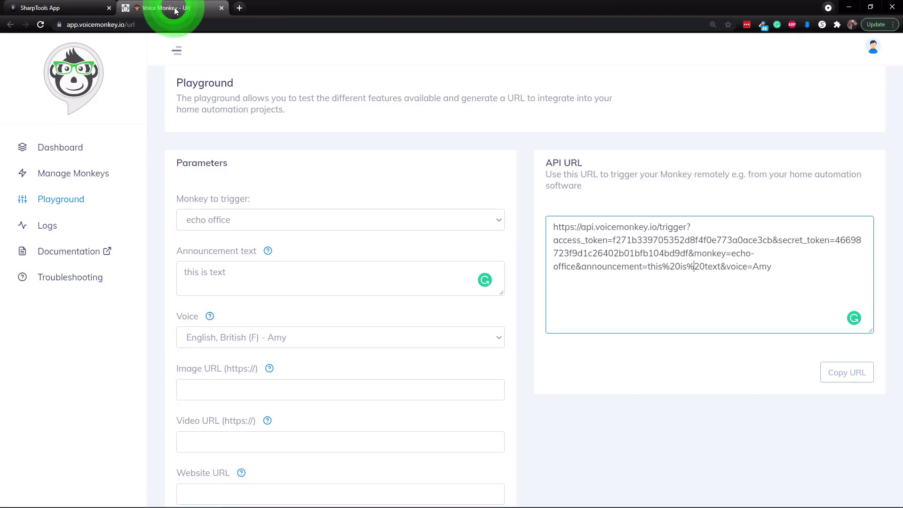
click(63, 148)
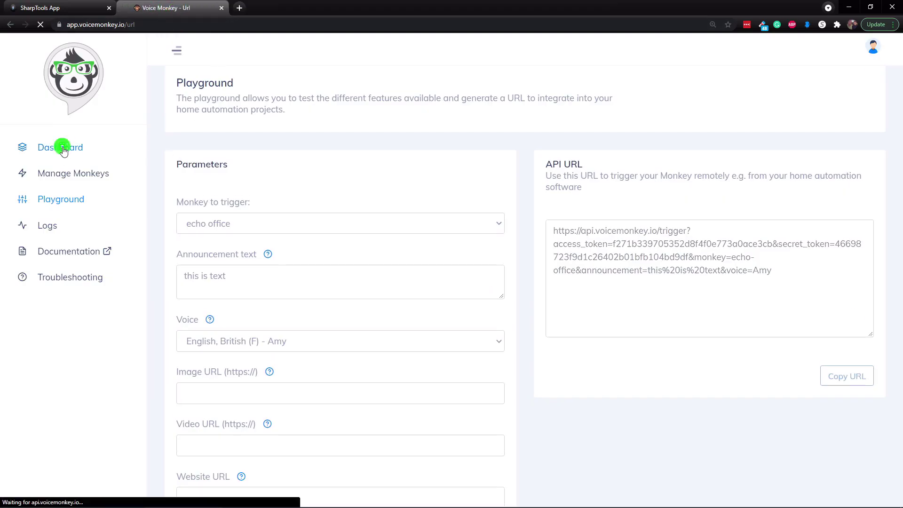
scroll(302, 357, down, 2)
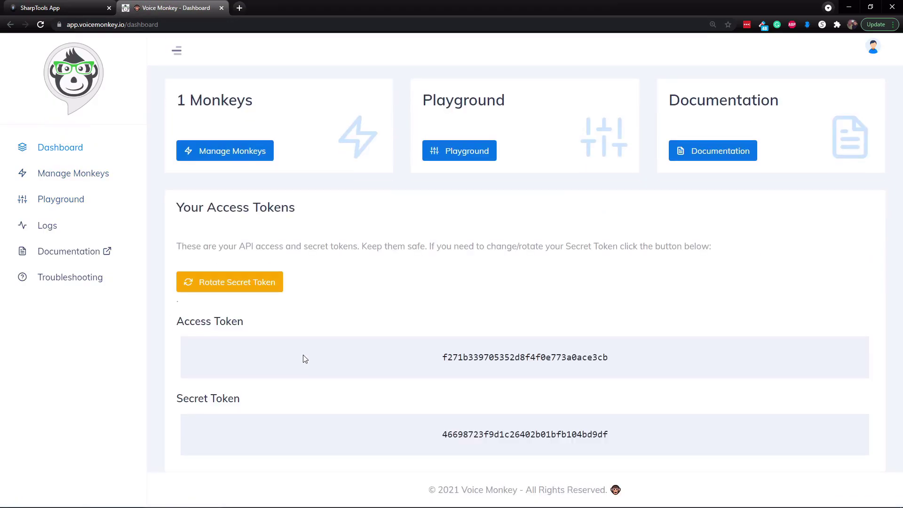
drag(440, 435, 617, 436)
key(ctrl+c)
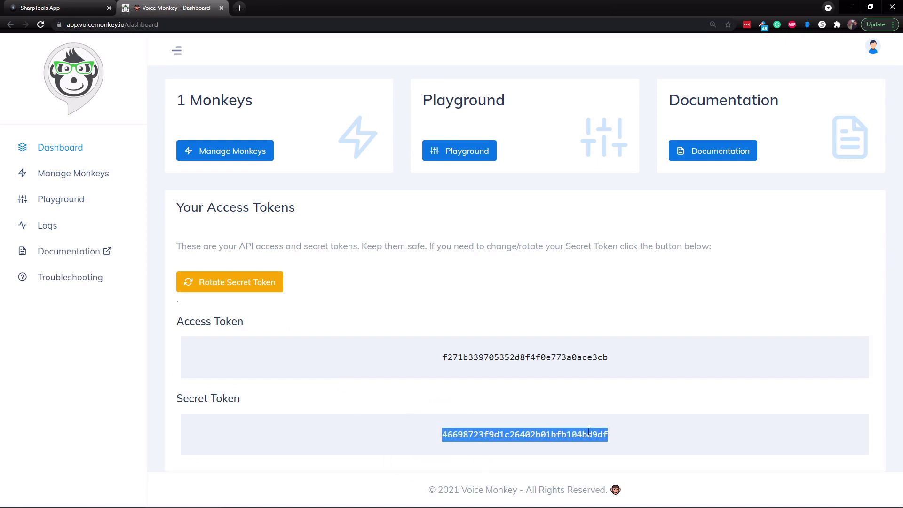
- Return to SharpTools, paste the secret token as the VoiceMonkeyST variable's value and create the variable
click(43, 6)
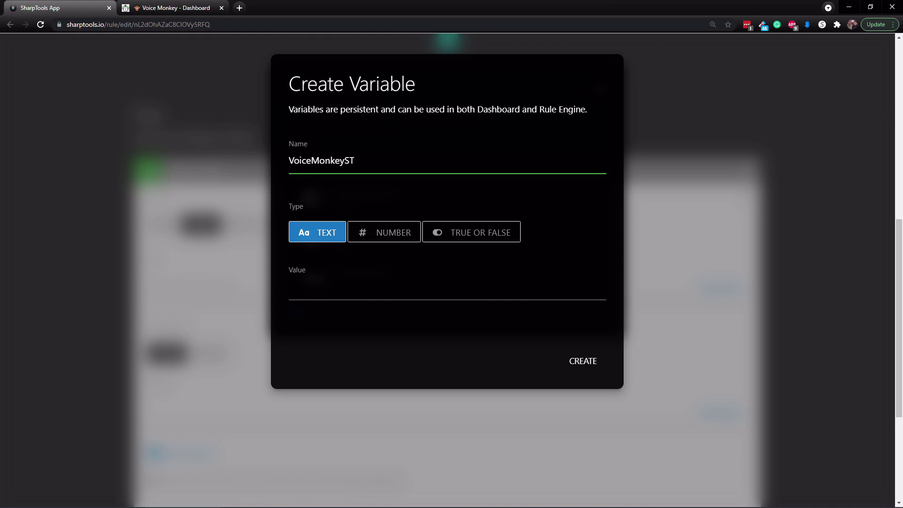
click(306, 287)
key(ctrl+v)
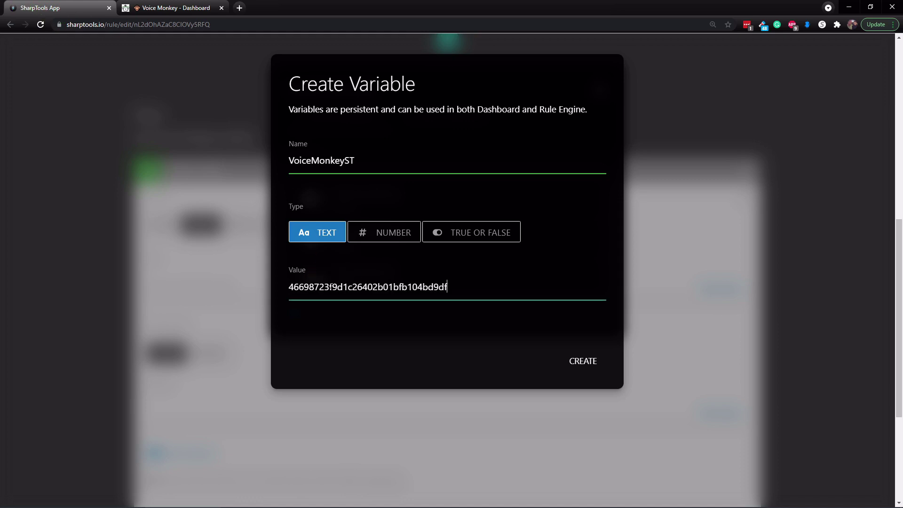
click(585, 361)
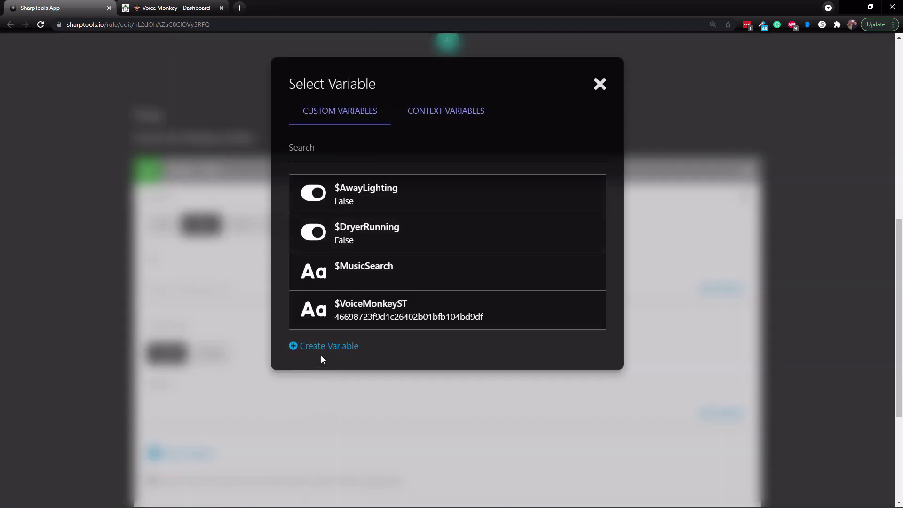
- Start creating a second custom variable of type text named VoiceMonkeyAT
click(304, 346)
click(312, 171)
text(VoiceMonkeyAT)
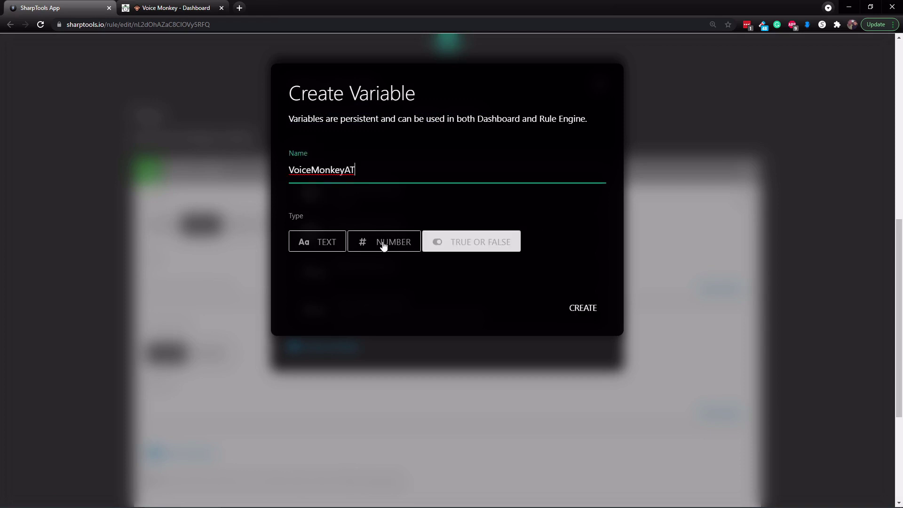
click(322, 244)
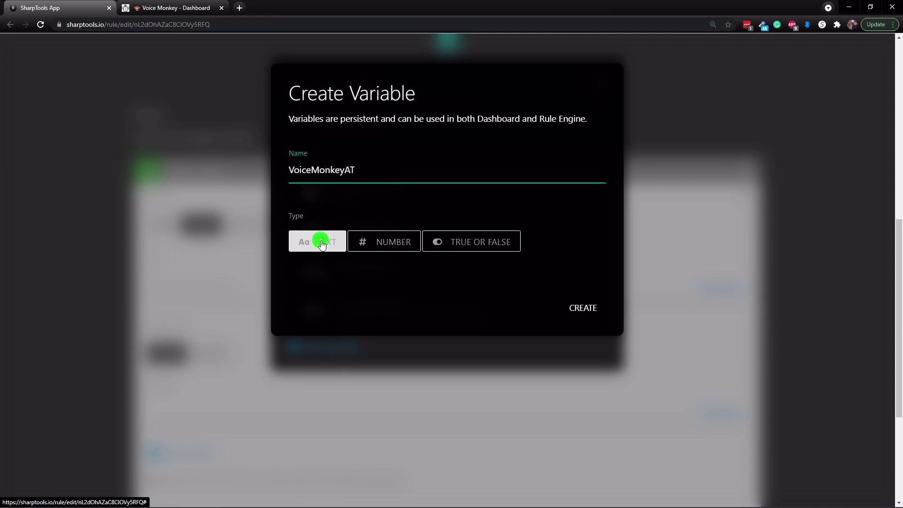
- Copy the access token from the Voice Monkey dashboard, paste it as the VoiceMonkeyAT value and create the variable
key(ctrl+Tab)
drag(443, 358, 612, 358)
key(ctrl+c)
key(ctrl+Tab)
click(363, 288)
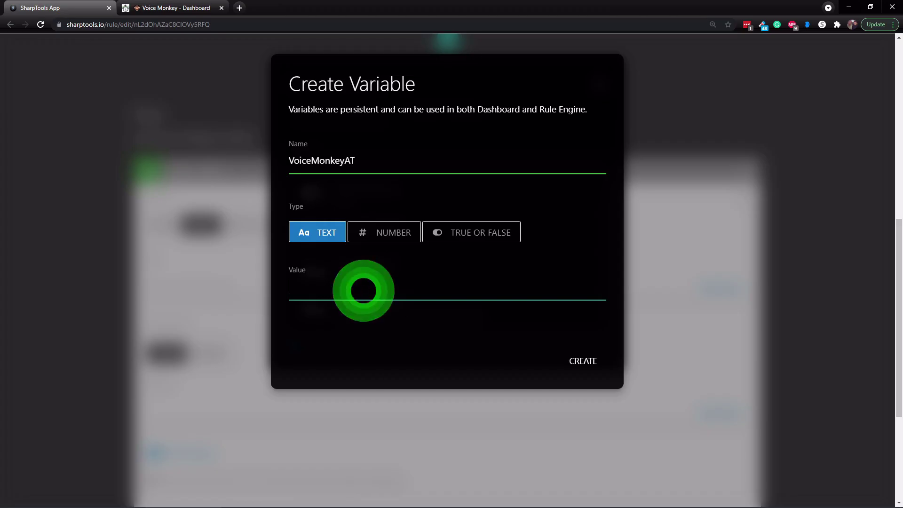
key(ctrl+v)
click(573, 362)
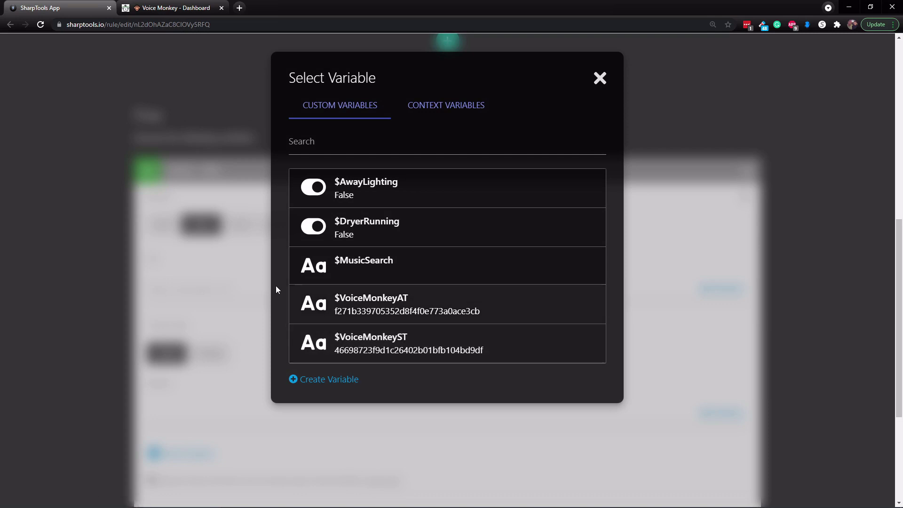
- Compare the Voice Monkey dashboard tokens with the two new variables, and close the variable selection without choosing one
click(163, 7)
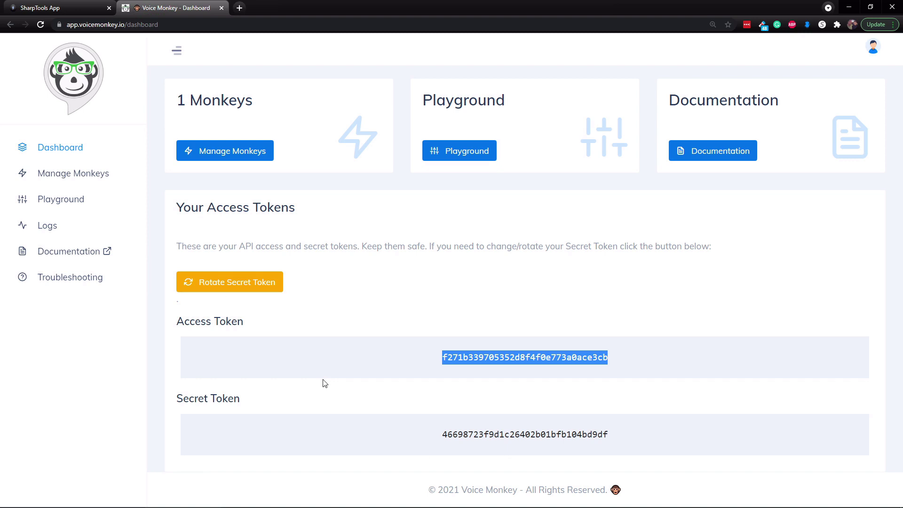
key(ctrl+shift+Tab)
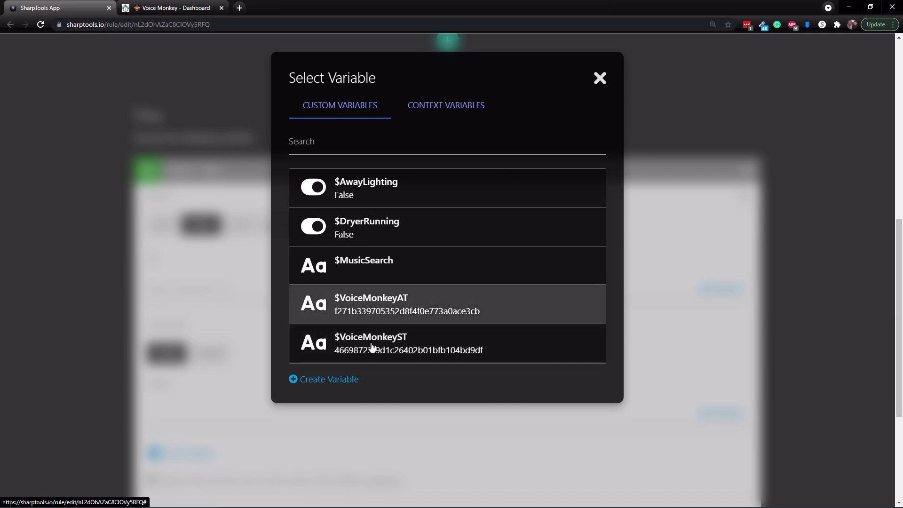
click(600, 79)
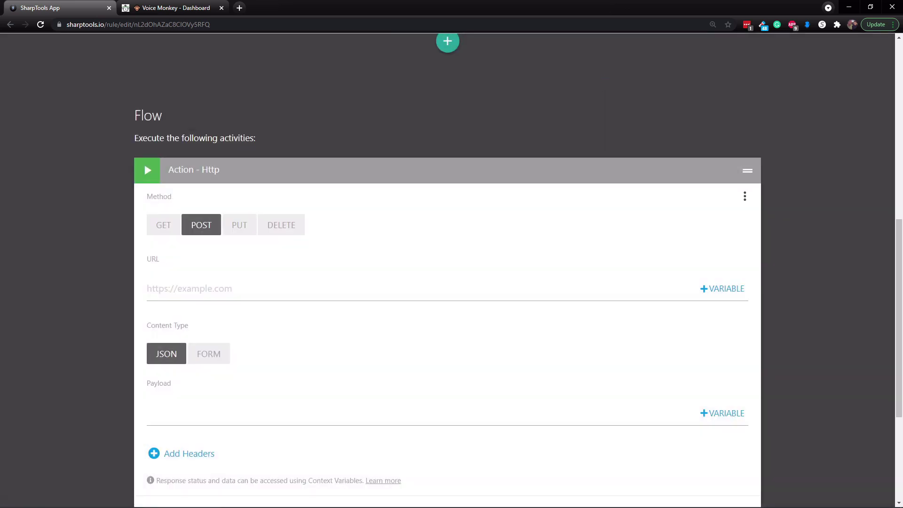
- Copy the POST URL from the Voice Monkey Code Word document into the HTTP action's URL and review its base address and voice parameter
mouse_move(109, 503)
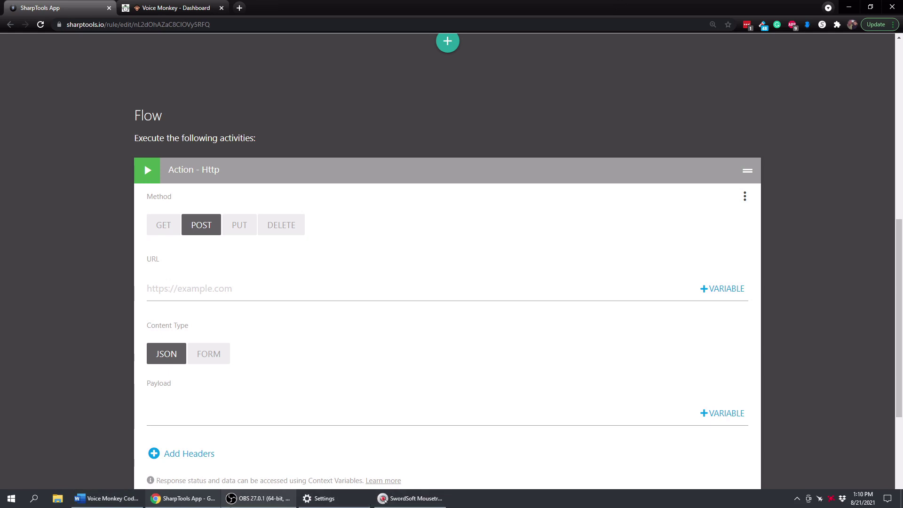
click(108, 498)
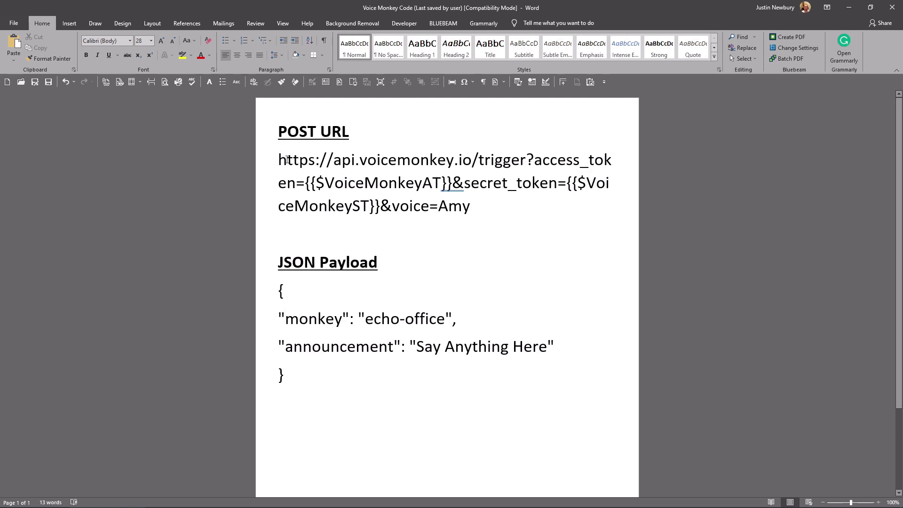
drag(280, 156, 463, 202)
key(alt+Tab)
click(194, 288)
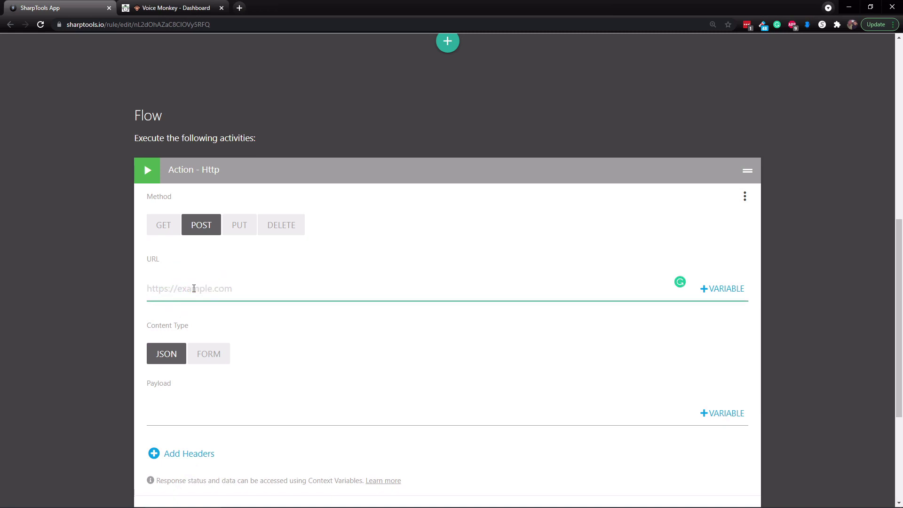
key(ctrl+v)
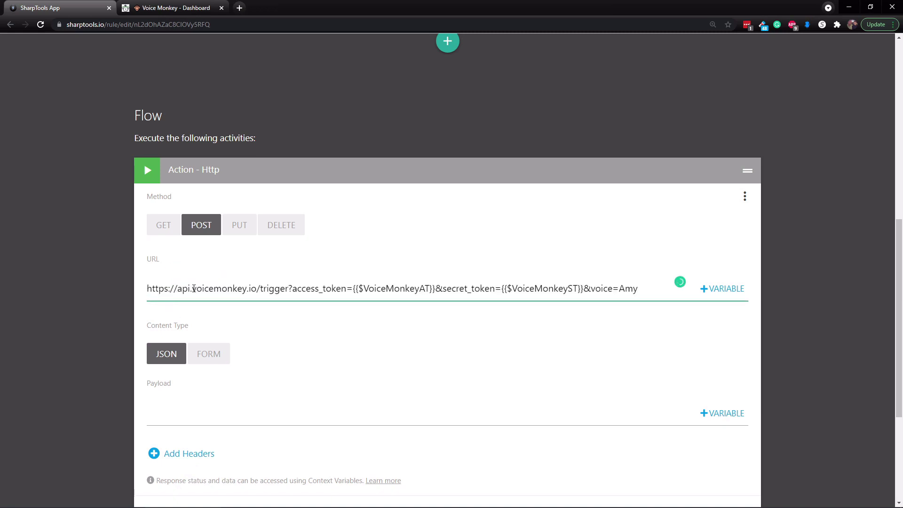
drag(148, 289, 353, 289)
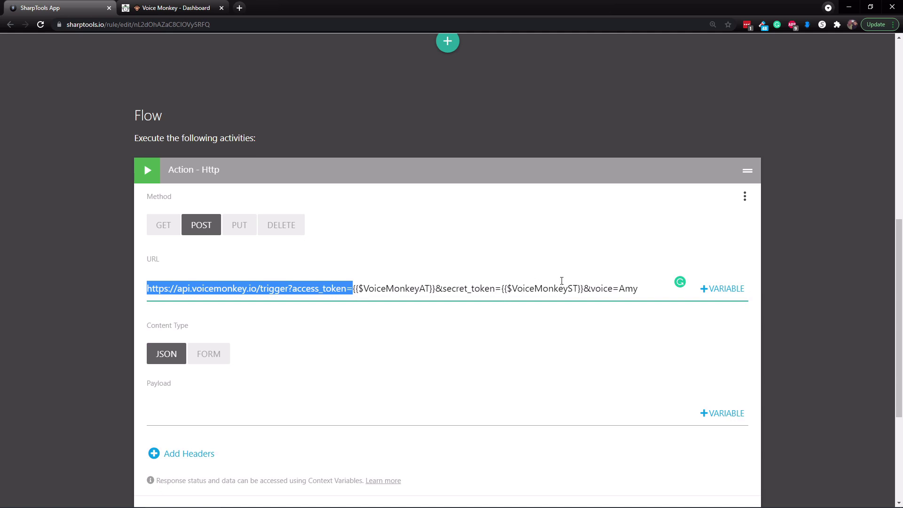
drag(583, 288, 643, 288)
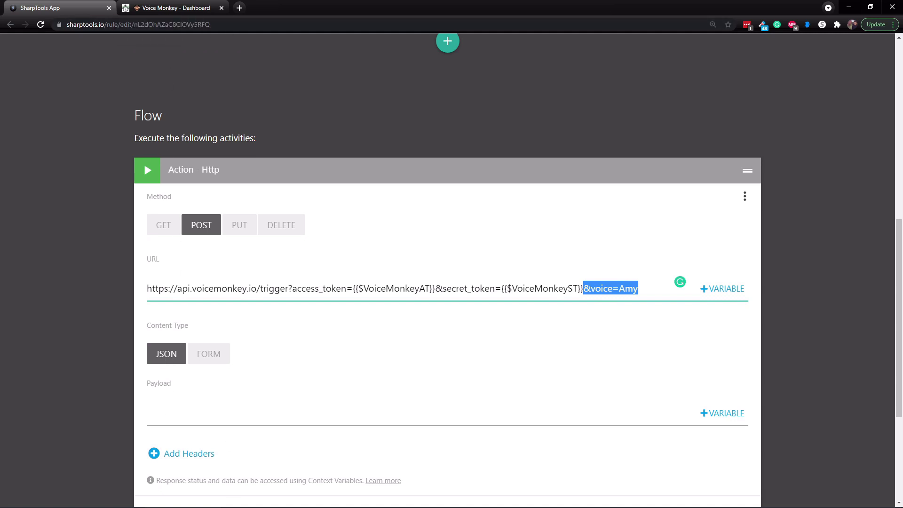
- Copy the JSON payload with monkey "echo-office" and announcement "Say Anything Here" from the Word document into the HTTP action's payload
mouse_move(384, 502)
click(106, 498)
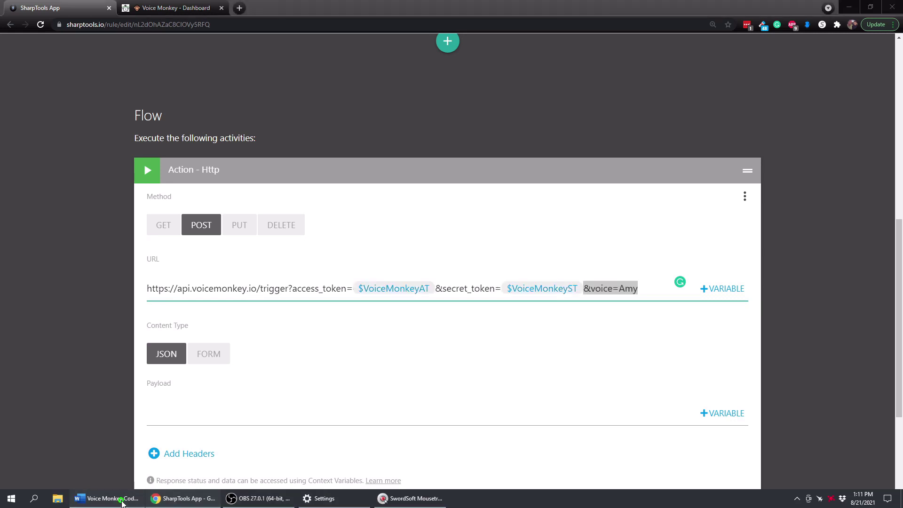
drag(274, 290, 420, 371)
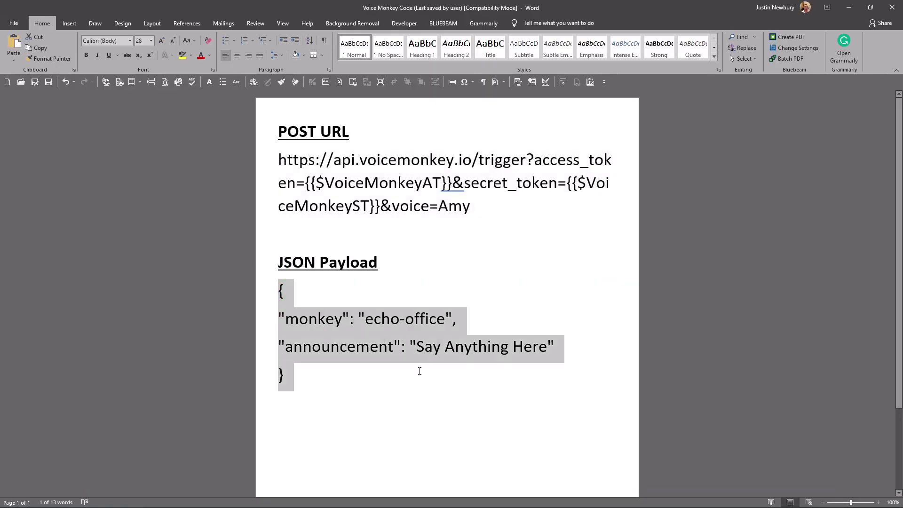
click(175, 413)
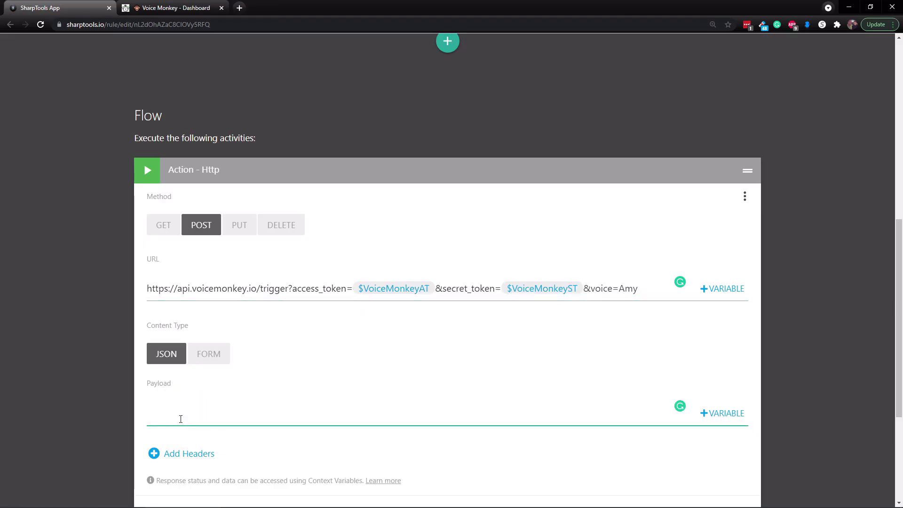
key(ctrl+v)
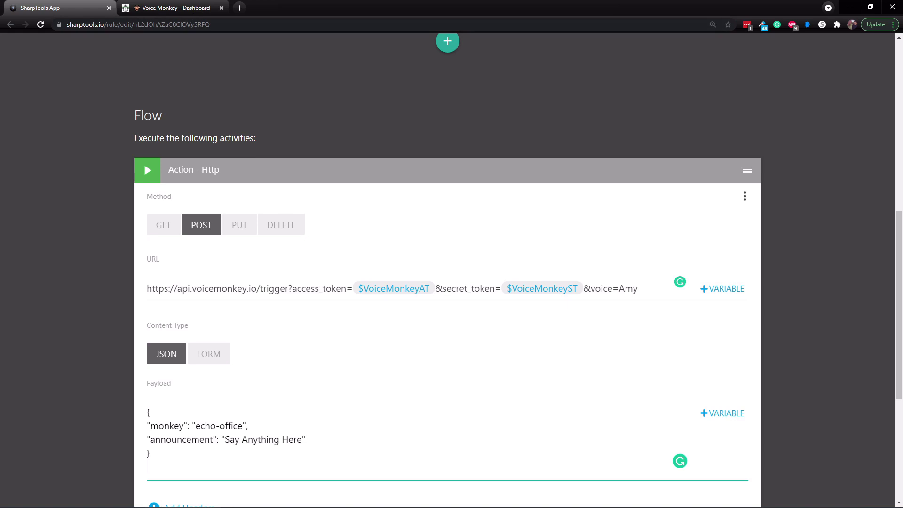
- Switch to the Word document, try an extra quotation mark before announcement in the JSON payload, and remove it
click(179, 499)
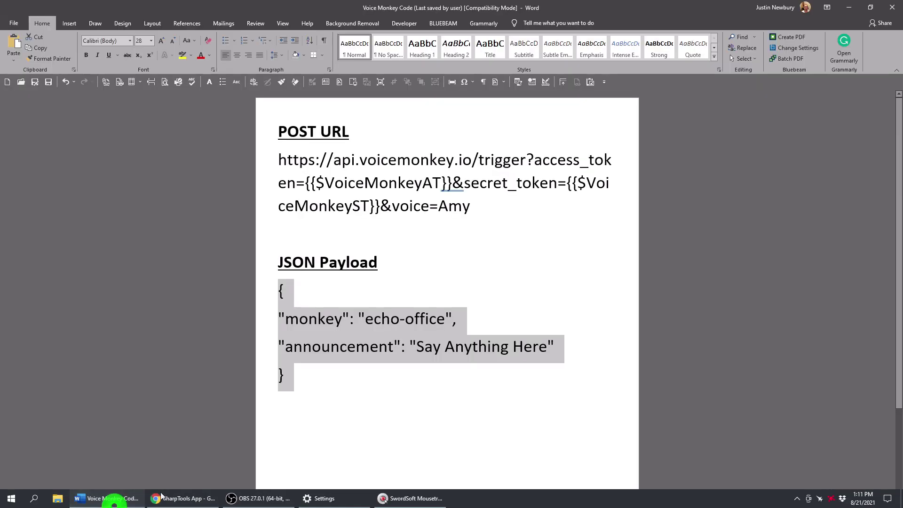
click(292, 344)
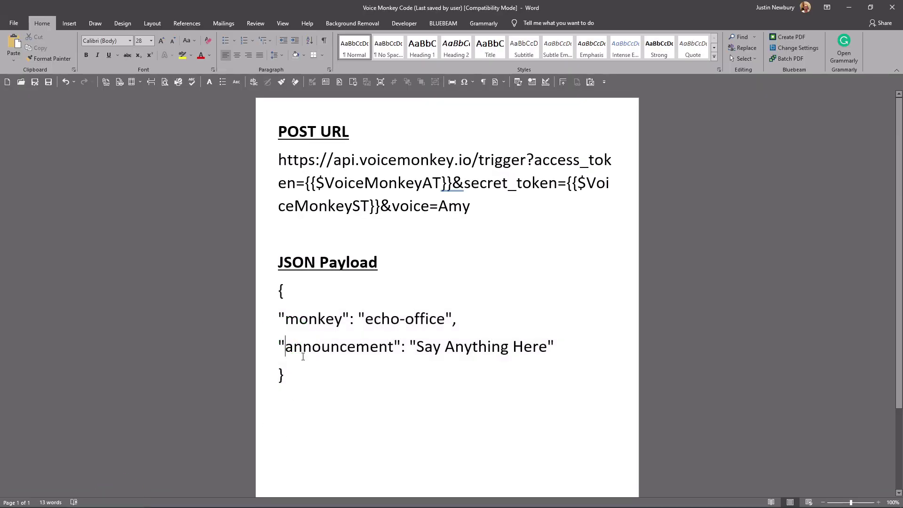
text(")
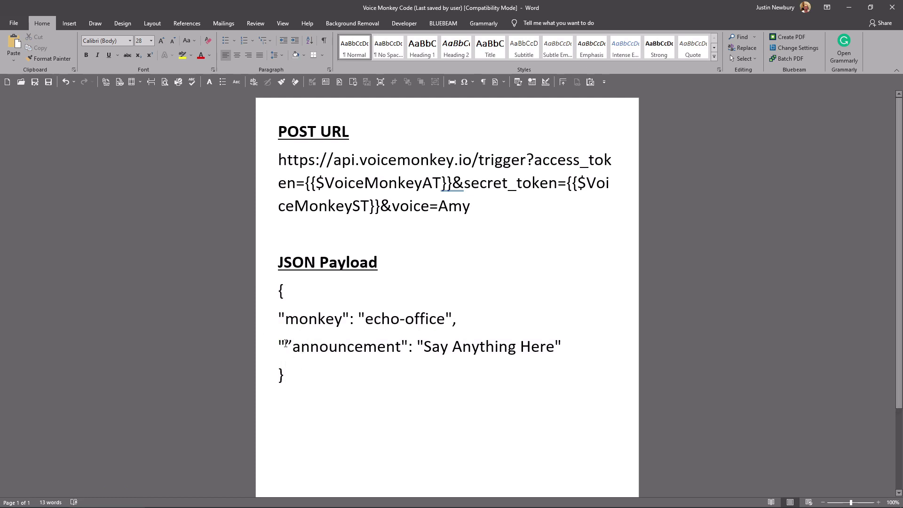
click(287, 342)
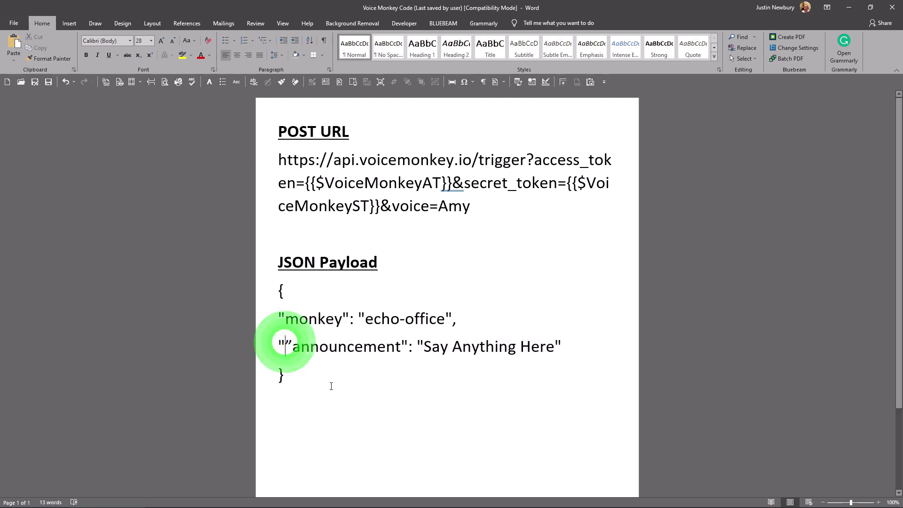
key(Delete)
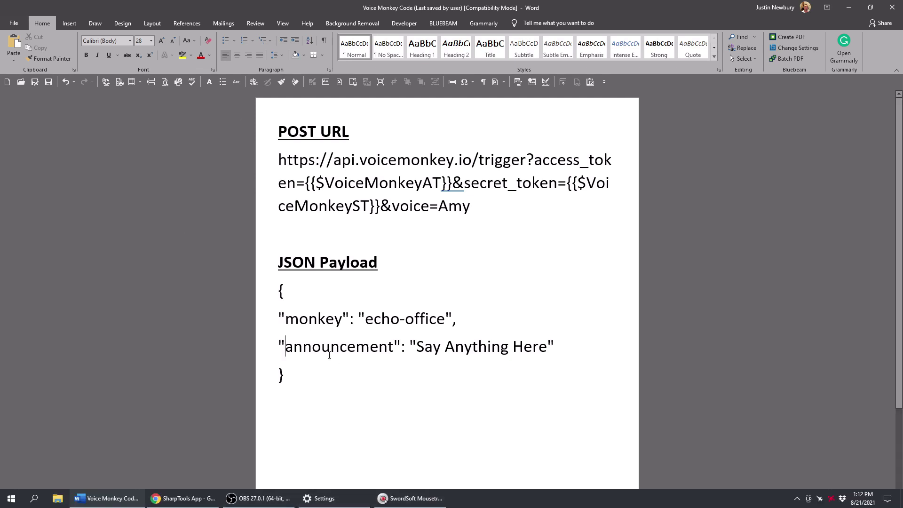
- Return to SharpTools, try extra quotation marks after the payload's announcement text, and remove them along with the trailing blank line
click(111, 503)
click(315, 440)
text(""""")
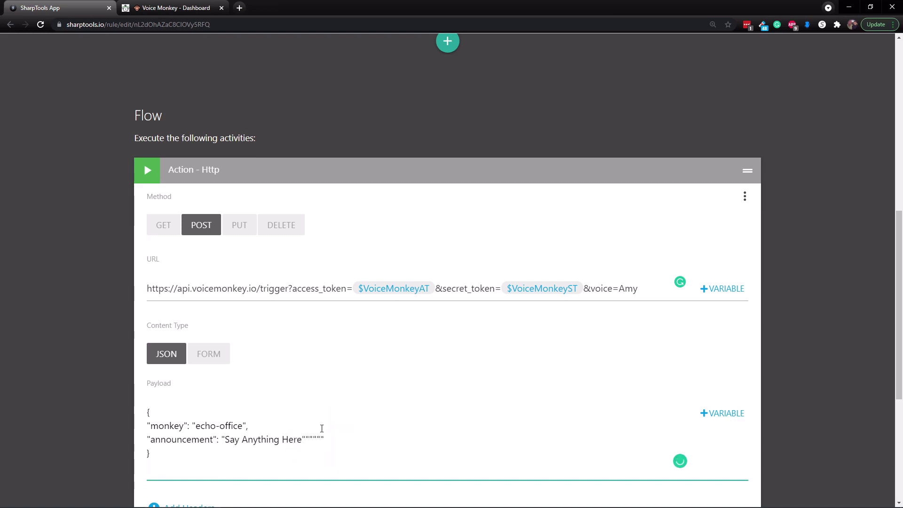
key(BackSpace)
key(BackSpace)
key(Down)
key(BackSpace)
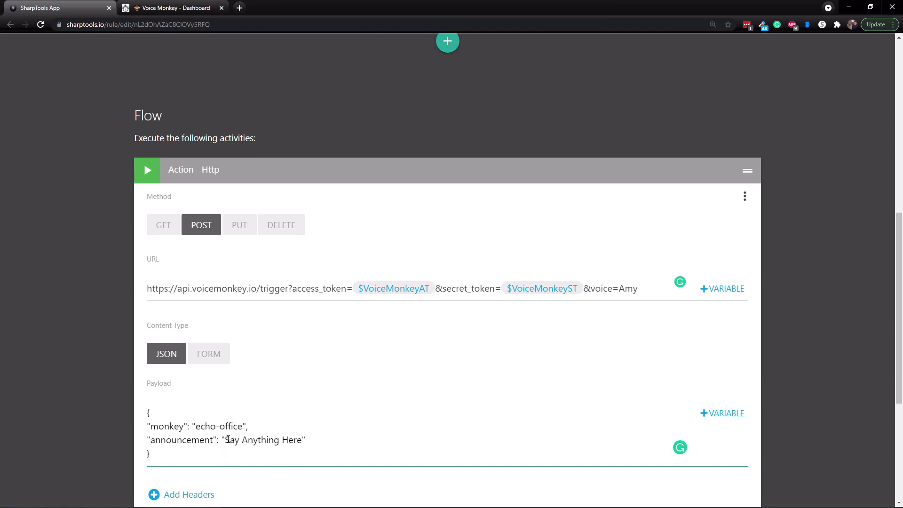
- Replace the payload's announcement text with "Hello, I hope you are enjoying this video, please be sure to like it if you are!"
drag(225, 439, 305, 440)
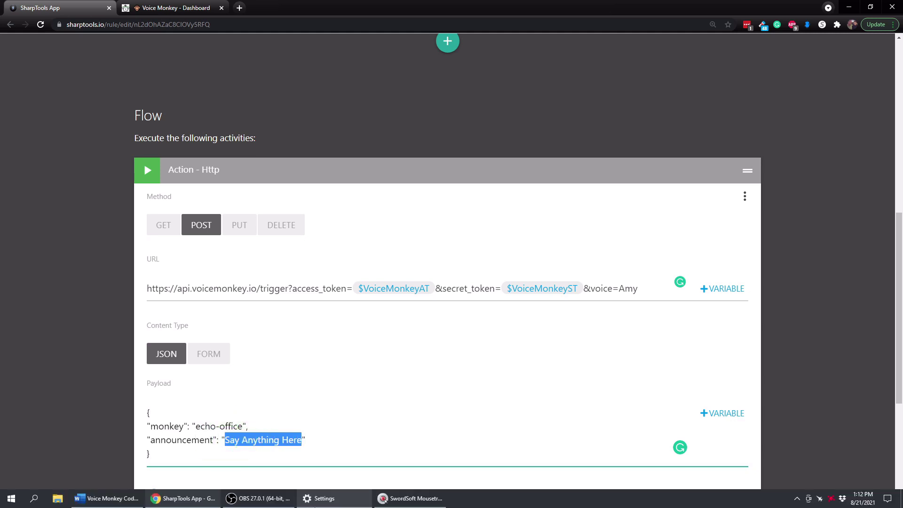
mouse_move(334, 499)
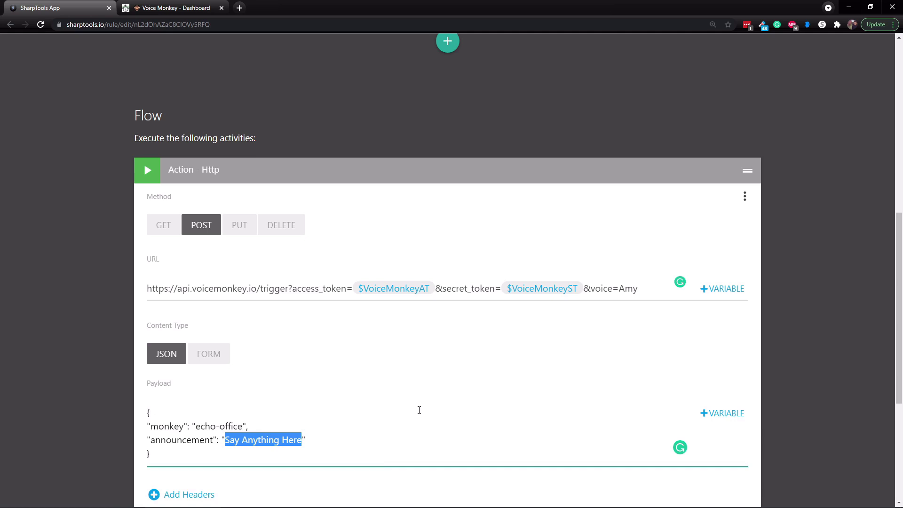
key(ctrl+v)
scroll(226, 272, down, 2)
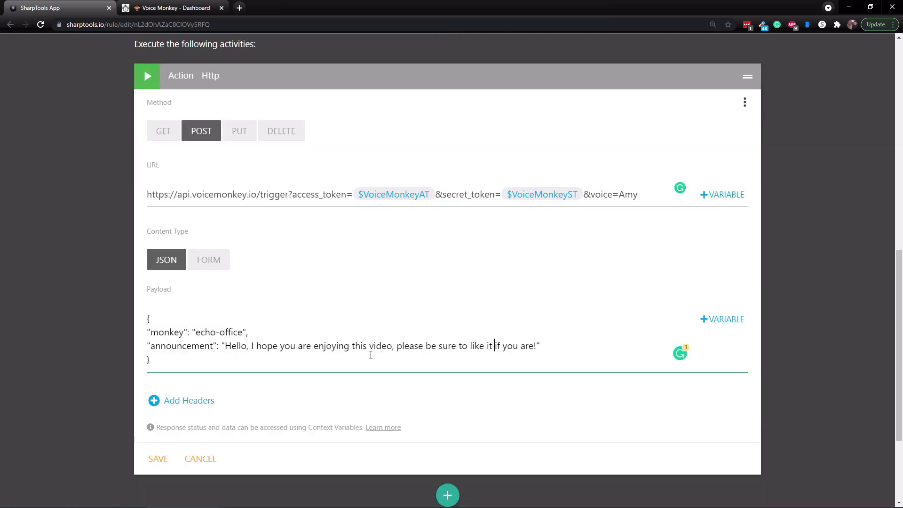
click(490, 346)
- Save the edited HTTP action in the flow and save the whole rule
click(163, 465)
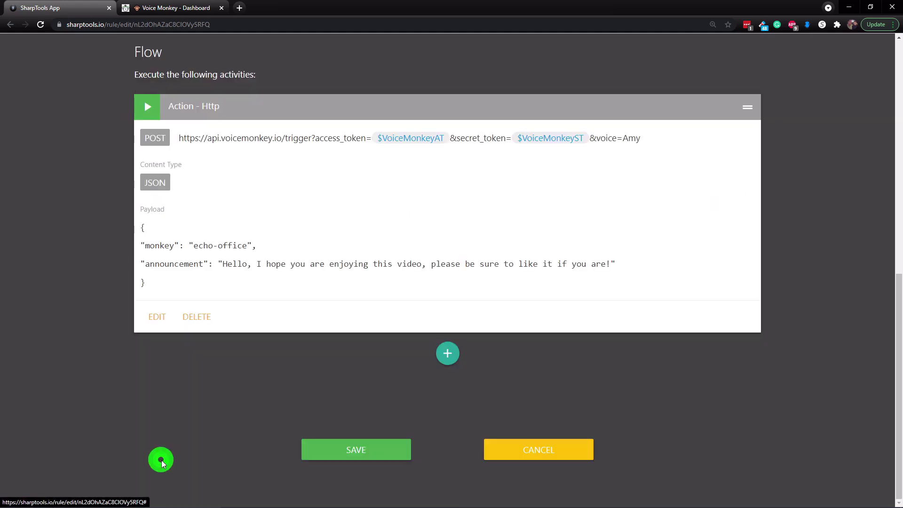
click(367, 453)
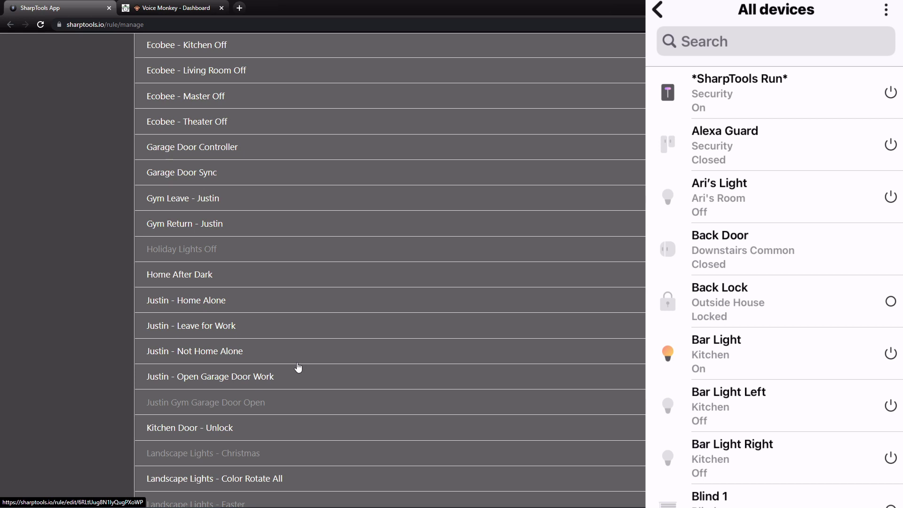
scroll(297, 365, up, 10)
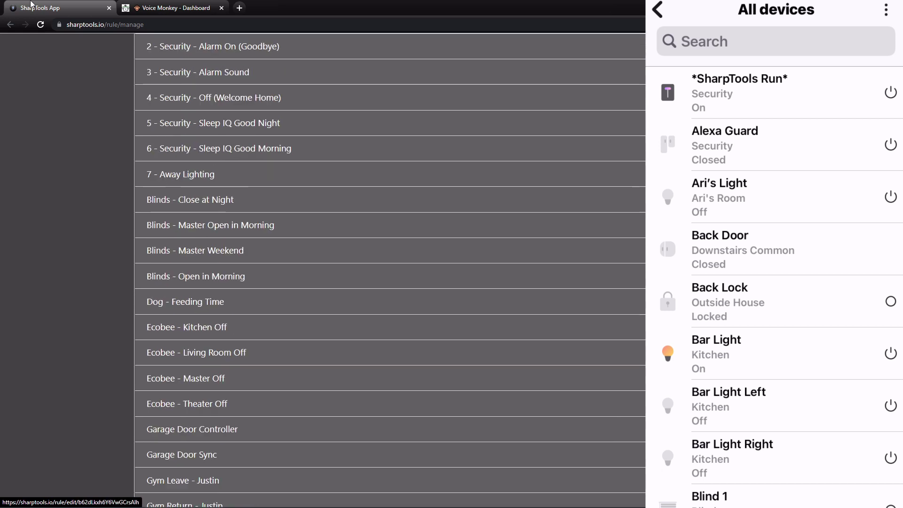